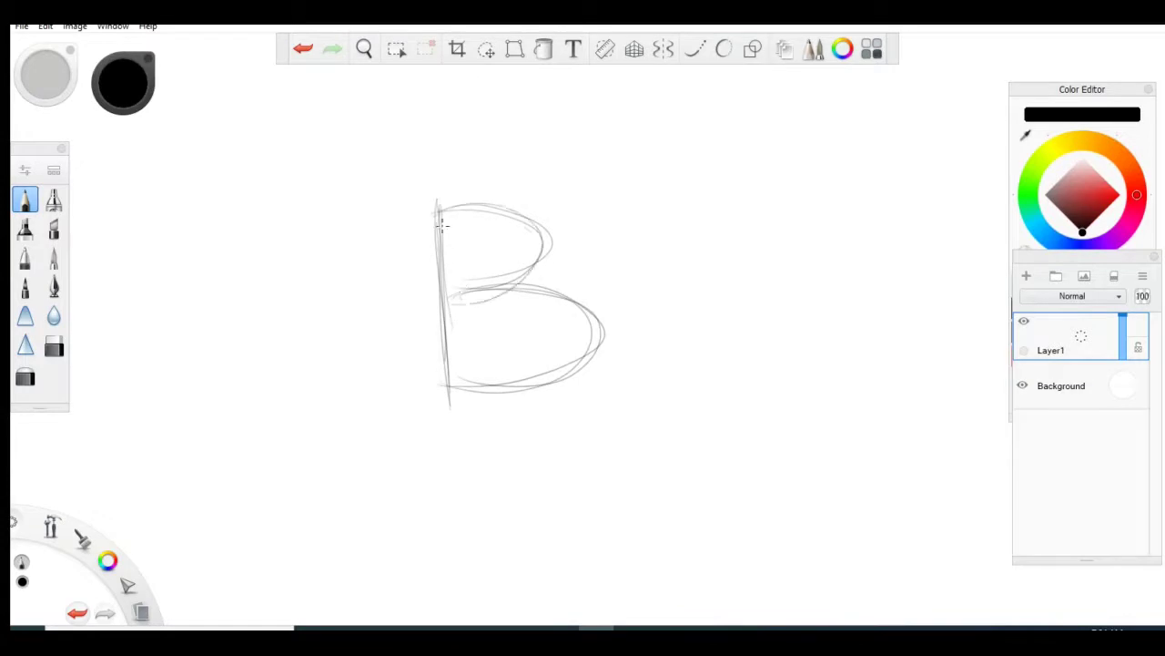
Step: Reinforce the vertical stem of the rough letter B with pencil strokes
left_click_drag(438, 227, 439, 424)
mouse_move(436, 217)
left_mouse_down()
mouse_move(447, 405)
mouse_move(463, 290)
mouse_move(451, 390)
left_mouse_up()
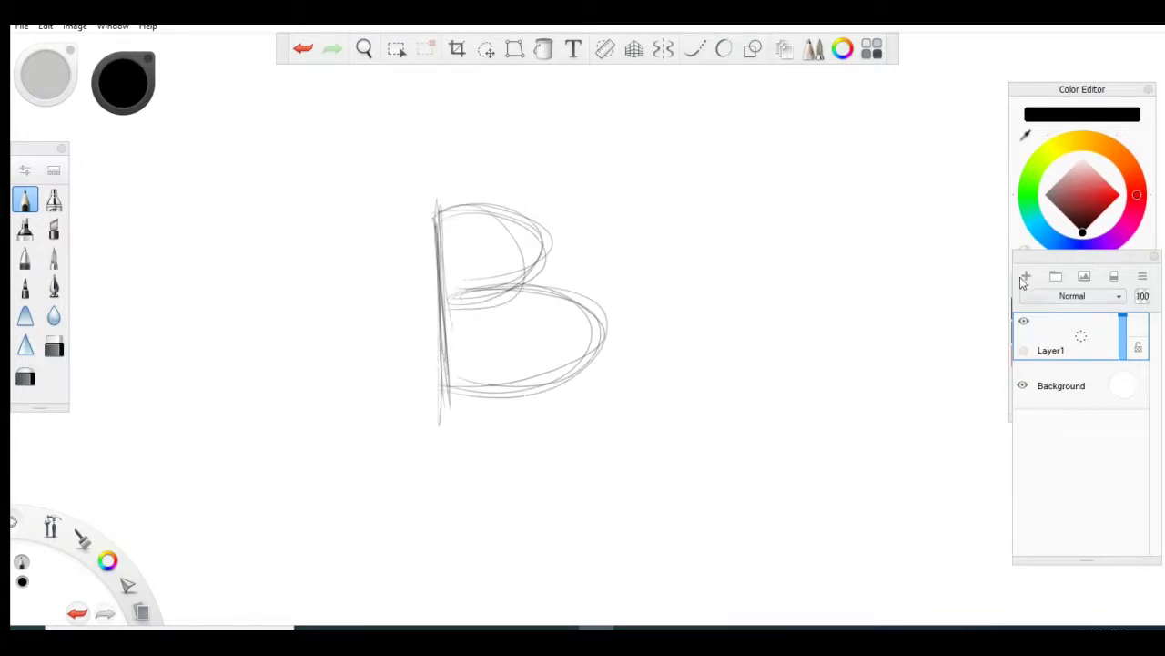
Step: Add a new layer, reduce Layer1's opacity to 50, and make the new layer active
left_click(1026, 275)
left_click(1073, 381)
left_click_drag(1123, 365, 1124, 390)
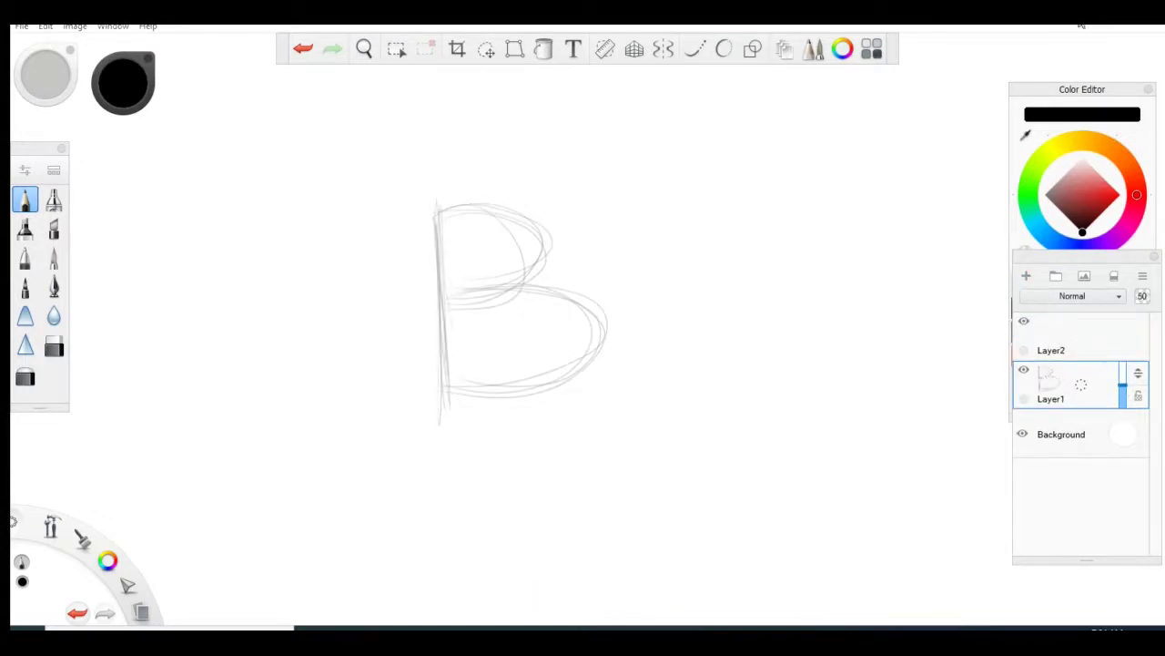
left_click(1080, 335)
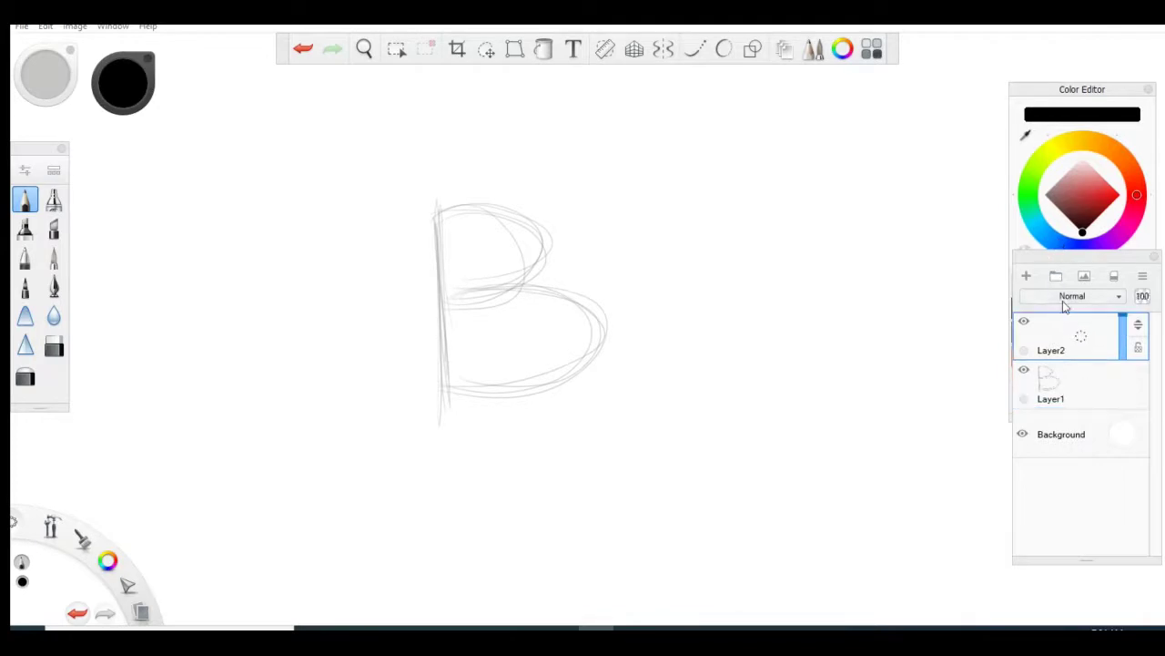
Step: Sketch a curved, slanting stem over the faded B and erase its excess lines
mouse_move(440, 202)
left_mouse_down()
mouse_move(460, 435)
mouse_move(492, 461)
mouse_move(496, 483)
left_mouse_up()
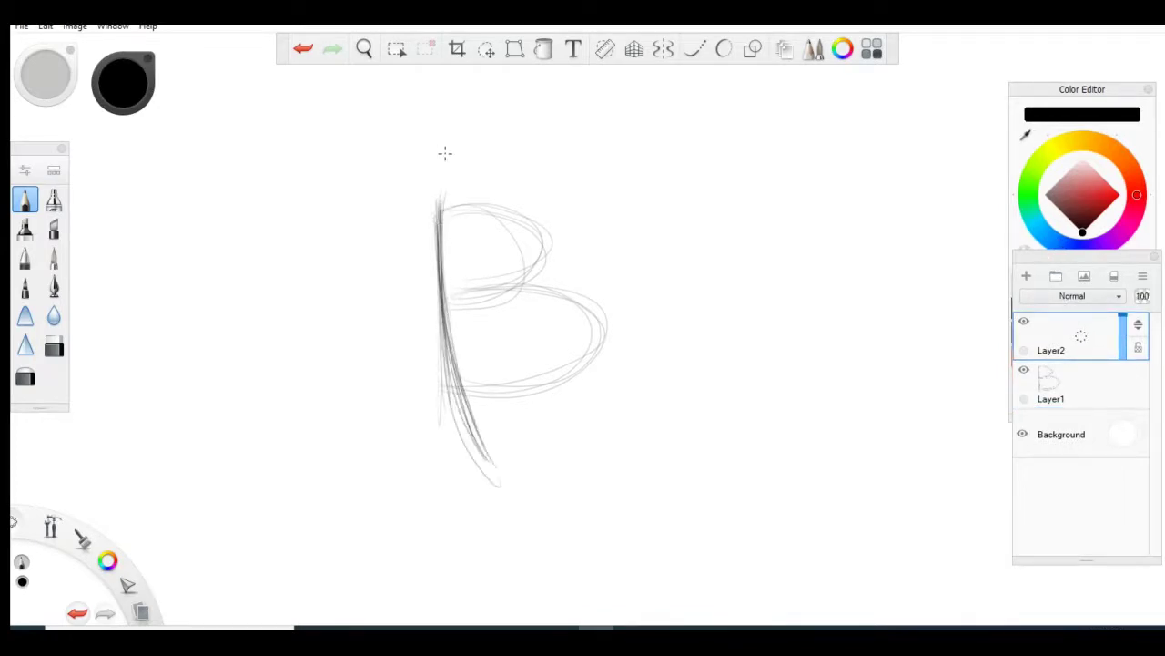
left_click(54, 345)
mouse_move(447, 338)
left_mouse_down()
mouse_move(463, 438)
mouse_move(446, 339)
left_mouse_up()
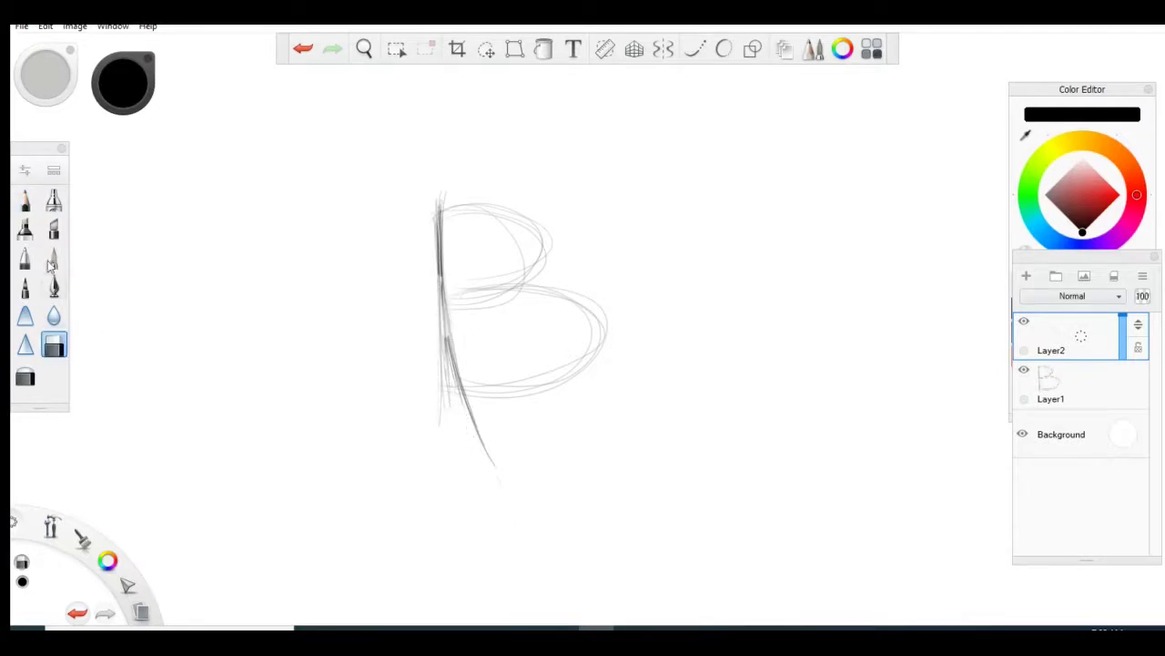
Step: Redraw the curved stem with the pencil and sketch a tall upper bowl and a smaller lower bowl
left_click(24, 199)
mouse_move(438, 208)
left_mouse_down()
mouse_move(489, 447)
mouse_move(509, 465)
left_mouse_up()
left_click_drag(439, 219, 514, 472)
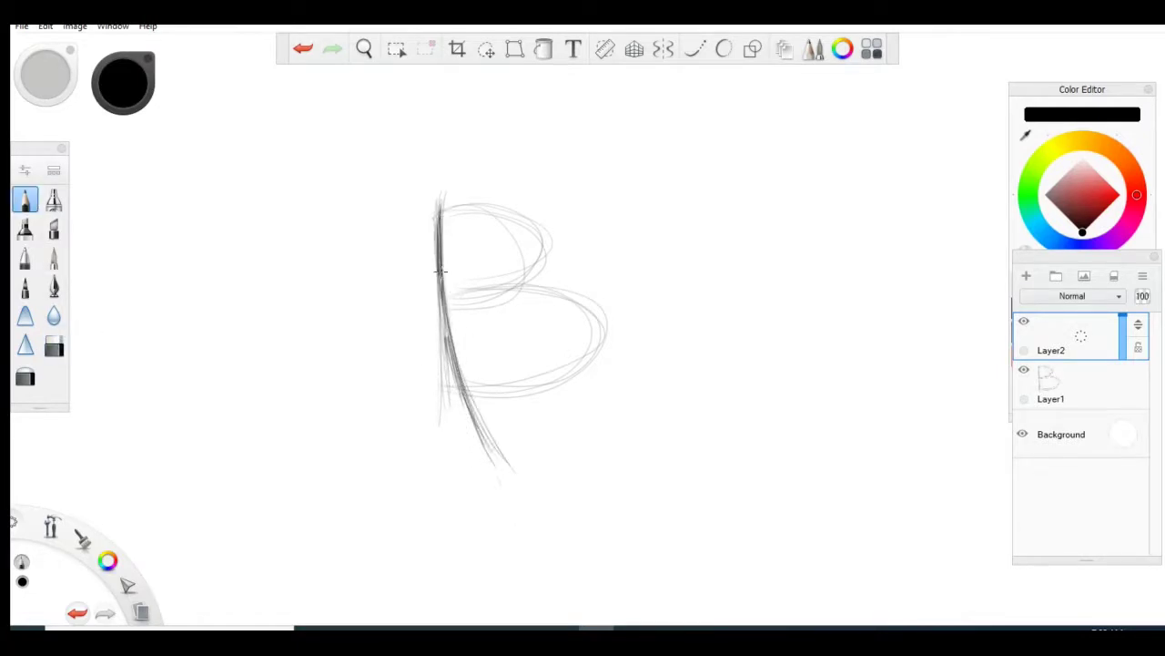
left_click_drag(438, 210, 462, 381)
mouse_move(449, 211)
left_mouse_down()
mouse_move(484, 229)
mouse_move(440, 205)
mouse_move(464, 404)
mouse_move(514, 371)
mouse_move(466, 387)
mouse_move(491, 455)
left_mouse_up()
left_click_drag(459, 373, 499, 453)
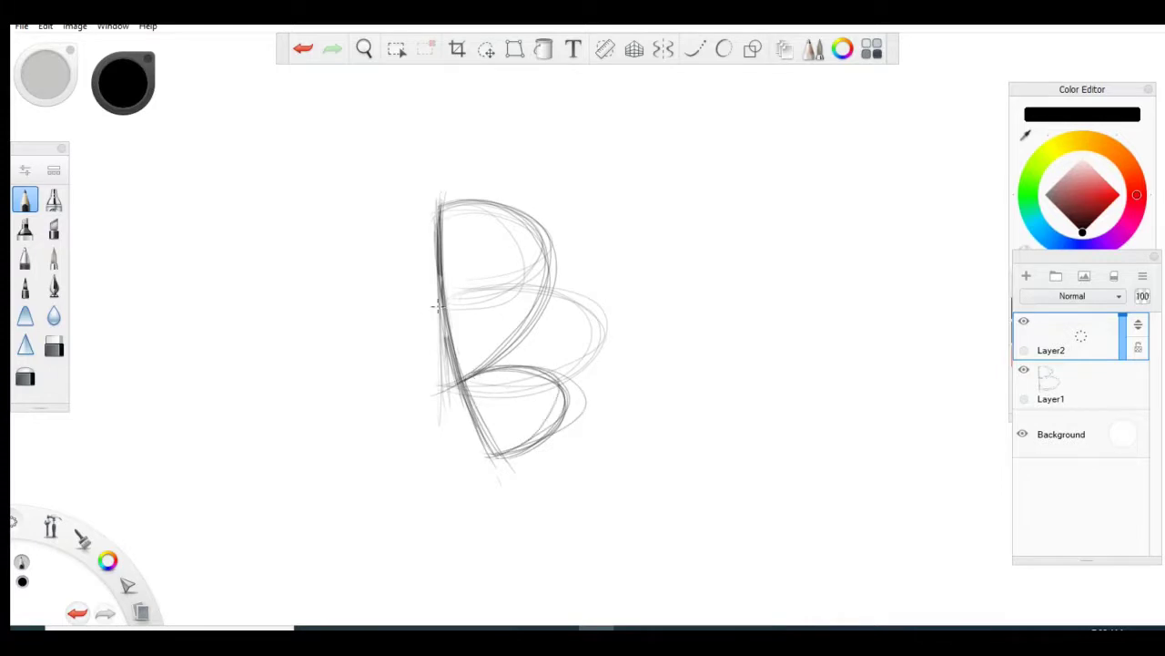
Step: Sketch a narrow side piece beside the stem and a small curl at its foot
mouse_move(439, 298)
left_mouse_down()
mouse_move(421, 373)
mouse_move(460, 408)
mouse_move(446, 405)
left_mouse_up()
left_click_drag(419, 314, 421, 346)
left_click_drag(461, 421, 487, 457)
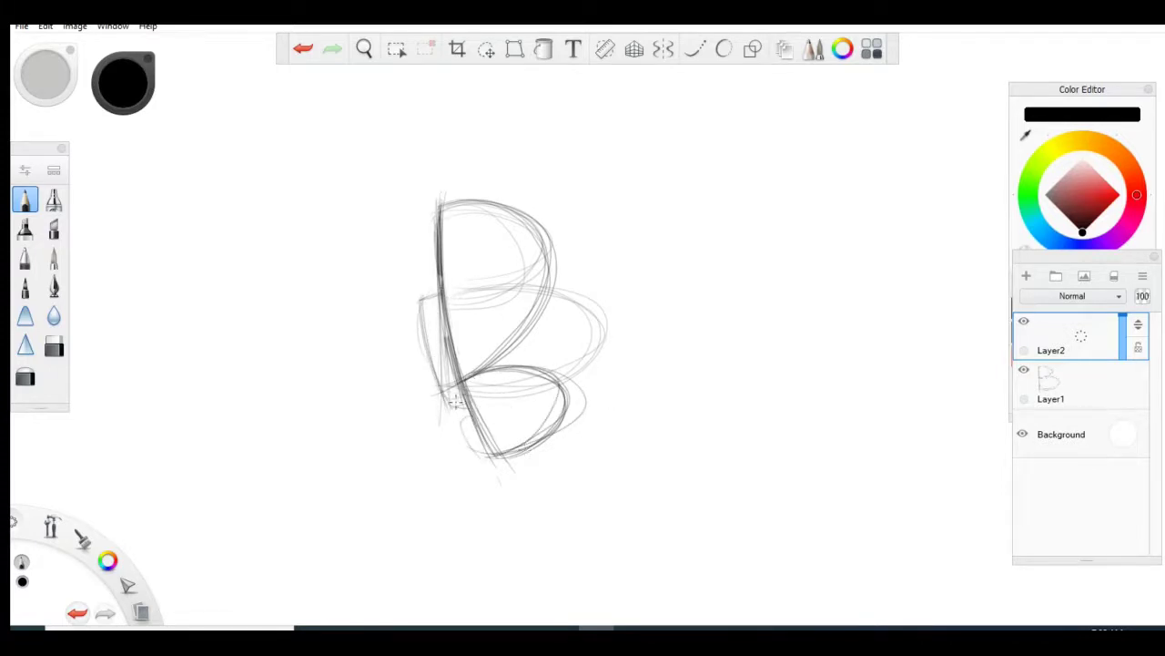
Step: Add another layer, reduce Layer2's opacity to about 80, and make the new layer active
left_click(1026, 275)
left_click(1070, 373)
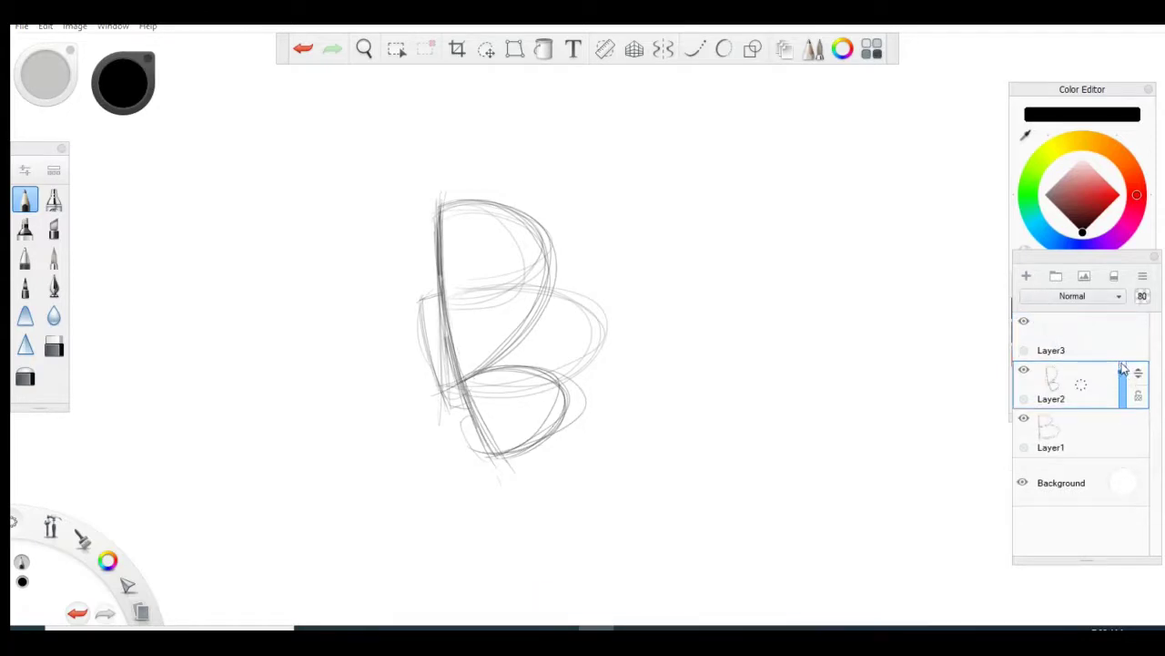
left_click(1075, 326)
Step: Sketch a thick, curved stem block on Layer3 with two long edges, a slanted cap and a closed base
mouse_move(420, 195)
left_mouse_down()
mouse_move(430, 332)
mouse_move(444, 366)
left_mouse_up()
left_click_drag(434, 215, 465, 421)
left_click_drag(434, 231, 478, 451)
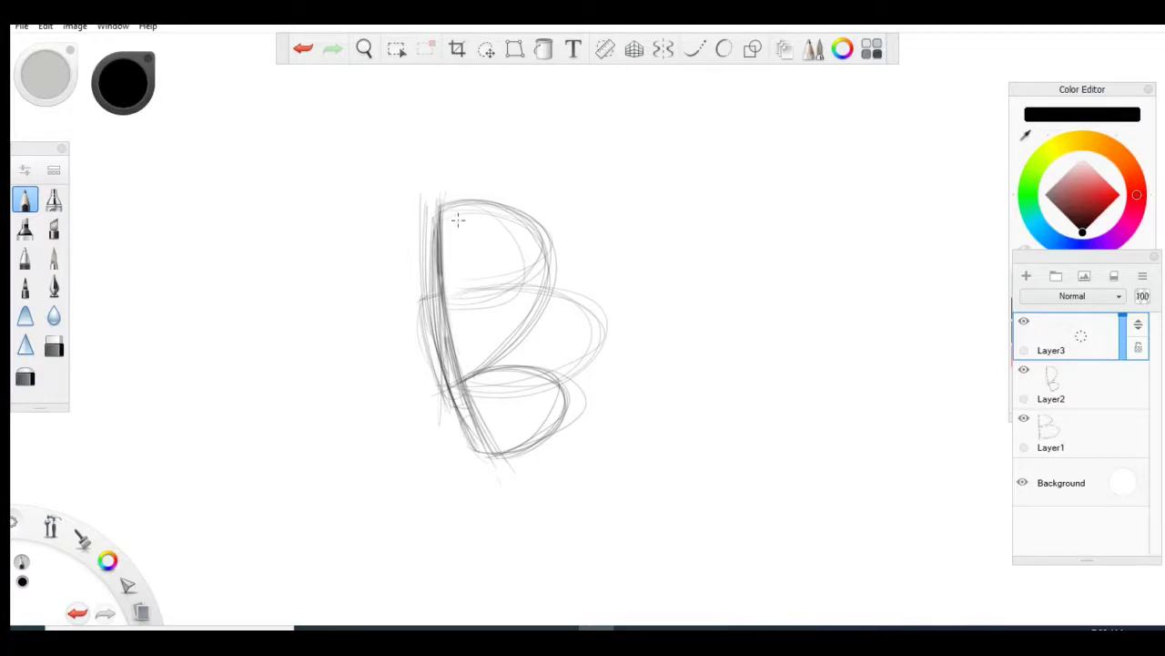
mouse_move(428, 197)
left_mouse_down()
mouse_move(425, 271)
mouse_move(482, 176)
mouse_move(468, 268)
left_mouse_up()
mouse_move(482, 180)
left_mouse_down()
mouse_move(473, 325)
mouse_move(512, 446)
left_mouse_up()
left_click_drag(490, 391, 507, 453)
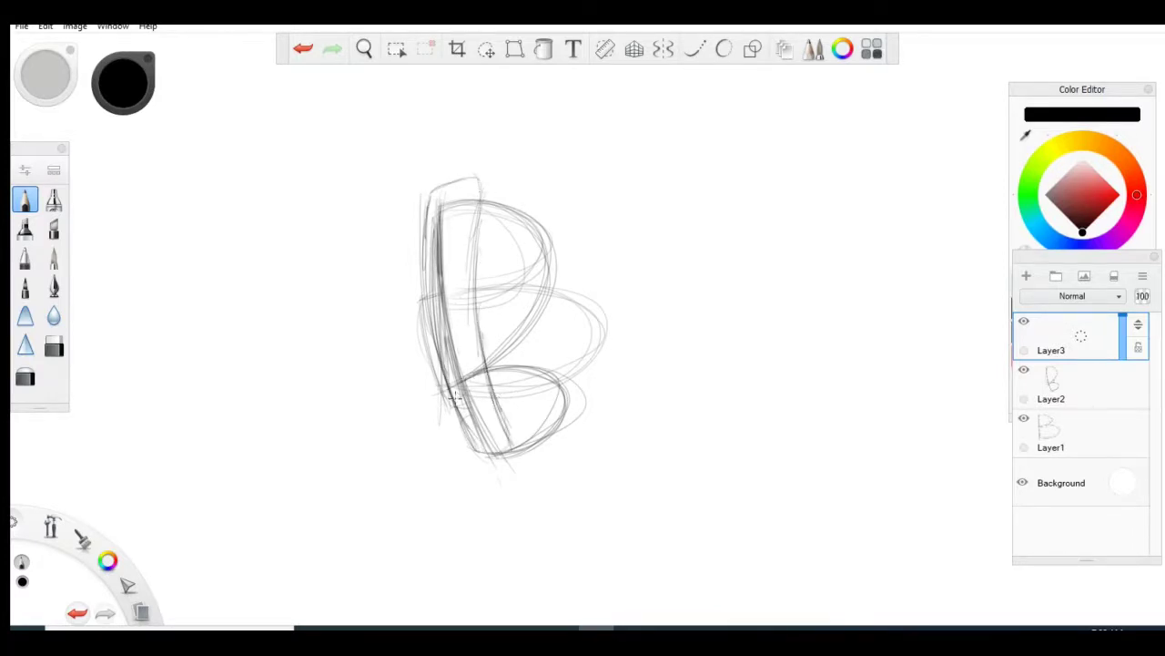
left_click_drag(456, 398, 510, 451)
Step: Darken the thick stem's long edges and cap with repeated pencil strokes
mouse_move(481, 195)
left_mouse_down()
mouse_move(485, 355)
mouse_move(509, 435)
left_mouse_up()
mouse_move(477, 169)
left_mouse_down()
mouse_move(483, 233)
mouse_move(485, 204)
left_mouse_up()
mouse_move(439, 187)
left_mouse_down()
mouse_move(479, 173)
mouse_move(429, 196)
left_mouse_up()
left_click_drag(430, 196, 435, 346)
mouse_move(428, 193)
left_mouse_down()
mouse_move(431, 326)
mouse_move(447, 381)
left_mouse_up()
left_click_drag(427, 249, 465, 428)
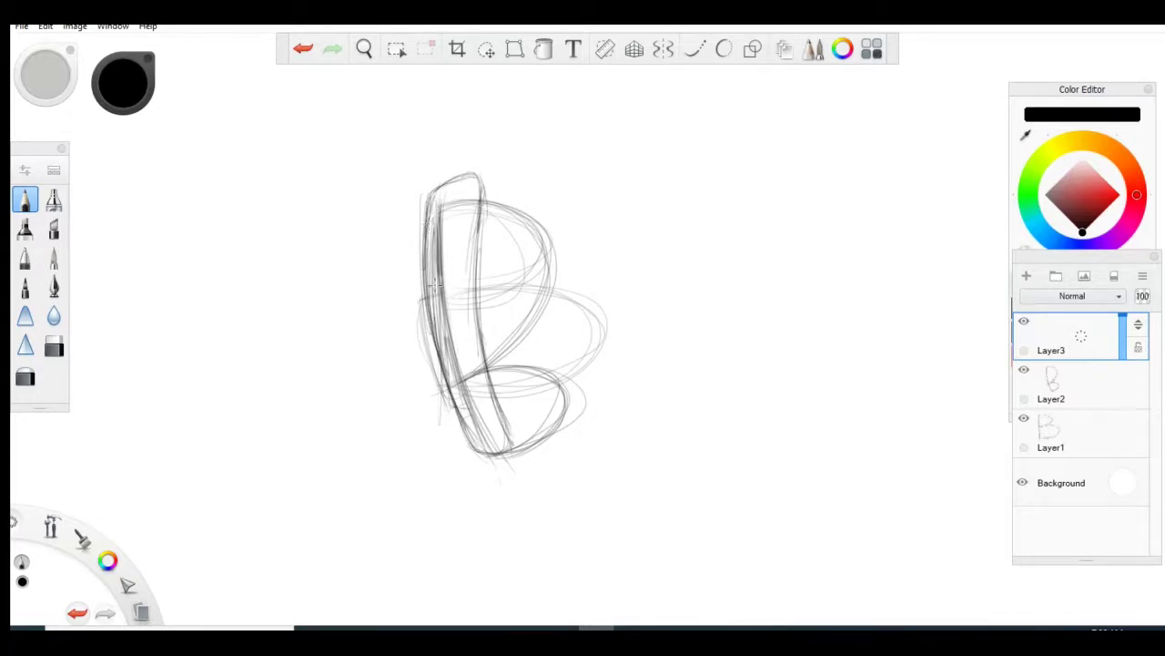
left_click_drag(435, 321, 472, 446)
mouse_move(432, 190)
left_mouse_down()
mouse_move(424, 298)
mouse_move(443, 185)
left_mouse_up()
left_click_drag(434, 193, 479, 173)
left_click_drag(482, 202, 479, 326)
left_click_drag(479, 228, 485, 363)
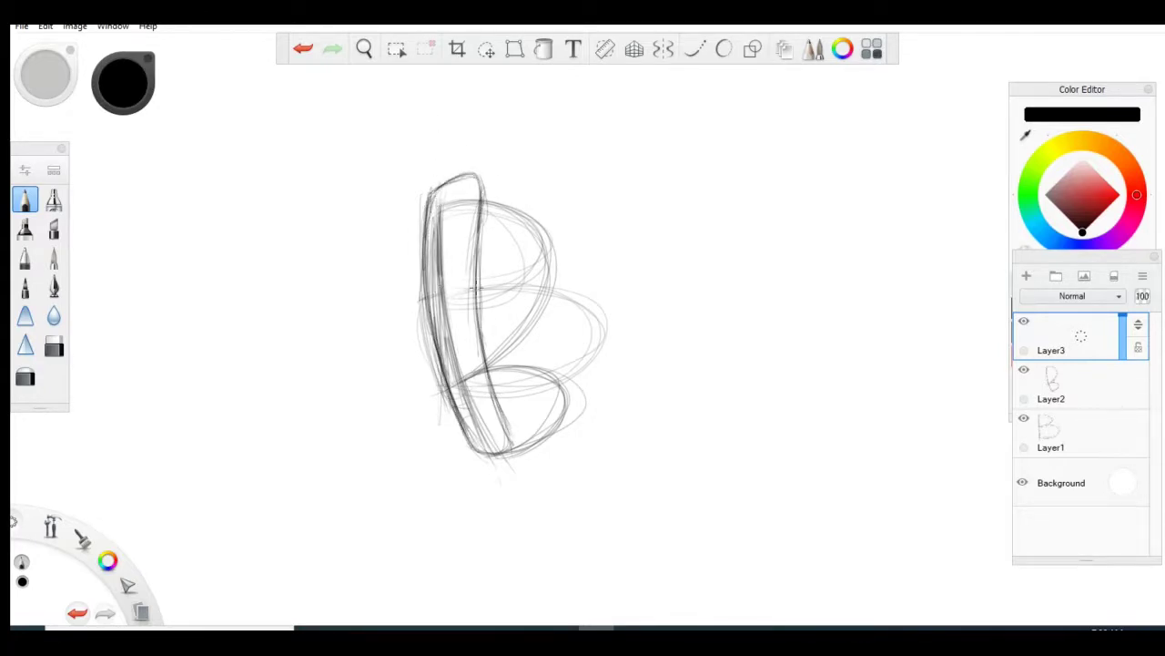
left_click_drag(474, 289, 508, 452)
Step: Sketch the upper bowl curving from the stem's cap down to the B's waist
mouse_move(480, 175)
left_mouse_down()
mouse_move(537, 261)
mouse_move(531, 224)
mouse_move(546, 292)
mouse_move(494, 361)
mouse_move(544, 265)
left_mouse_up()
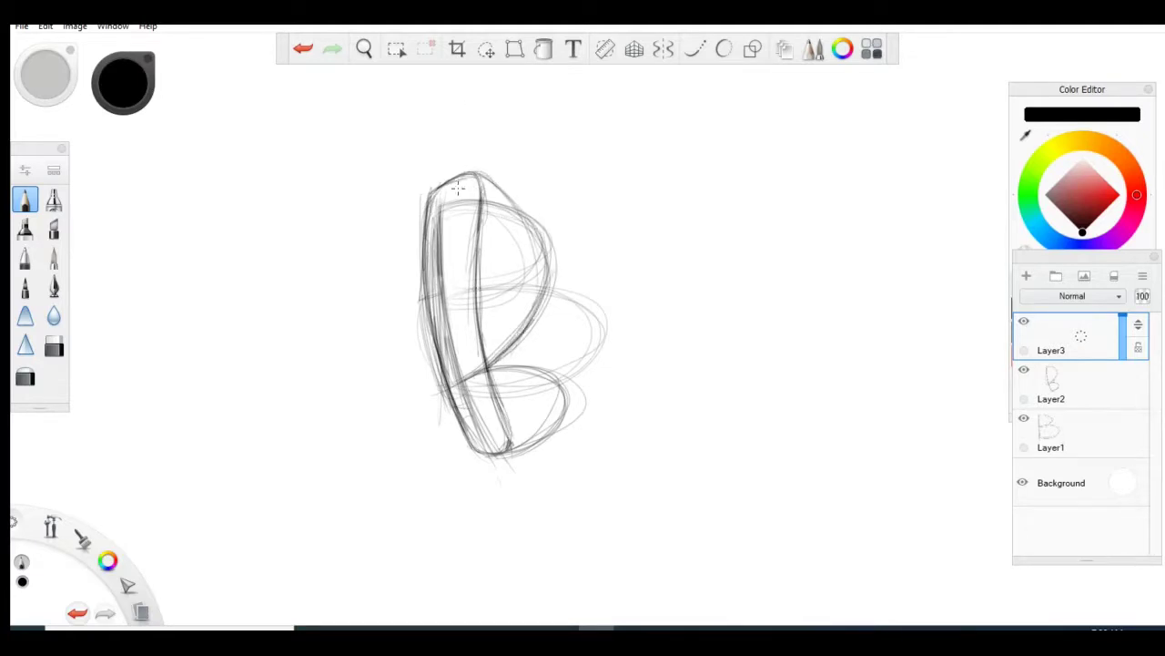
mouse_move(435, 193)
left_mouse_down()
mouse_move(503, 173)
mouse_move(552, 300)
mouse_move(492, 369)
left_mouse_up()
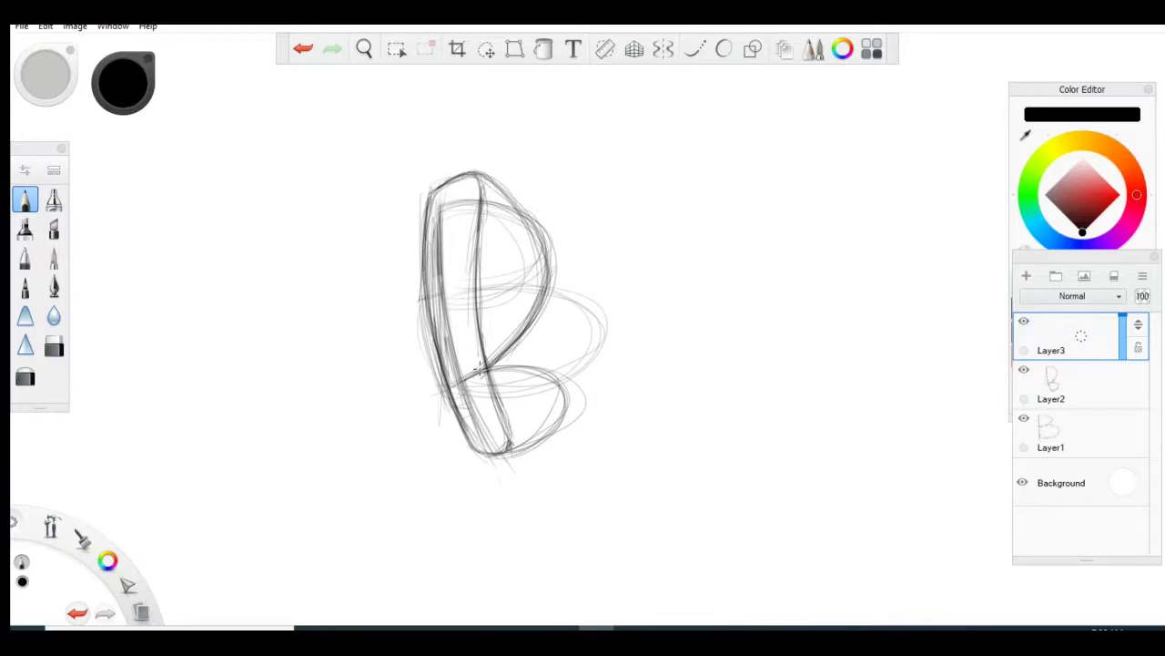
Step: Lower Layer2's opacity further to about half and make Layer3 active again
left_click(1100, 399)
left_click_drag(1124, 367, 1124, 392)
left_click(1106, 344)
Step: Sketch the lower bowl from the waist around under the stem, ending in a small curl at the foot
mouse_move(521, 183)
left_mouse_down()
mouse_move(541, 300)
mouse_move(508, 366)
mouse_move(537, 366)
mouse_move(557, 414)
mouse_move(512, 449)
left_mouse_up()
mouse_move(510, 361)
left_mouse_down()
mouse_move(555, 421)
mouse_move(473, 460)
mouse_move(483, 393)
mouse_move(449, 440)
mouse_move(471, 464)
left_mouse_up()
mouse_move(445, 422)
left_mouse_down()
mouse_move(471, 463)
mouse_move(517, 451)
left_mouse_up()
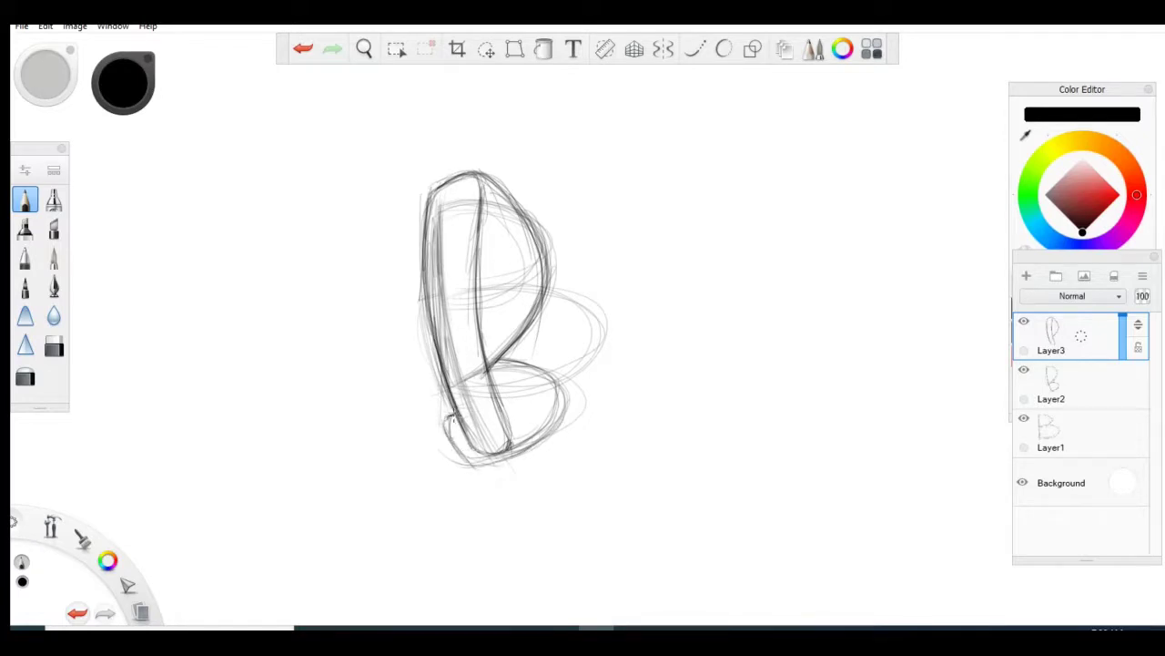
mouse_move(452, 417)
left_mouse_down()
mouse_move(455, 457)
mouse_move(519, 469)
mouse_move(485, 468)
mouse_move(560, 391)
mouse_move(519, 455)
mouse_move(560, 417)
left_mouse_up()
mouse_move(454, 412)
left_mouse_down()
mouse_move(458, 452)
mouse_move(481, 463)
mouse_move(562, 409)
mouse_move(526, 457)
mouse_move(552, 379)
left_mouse_up()
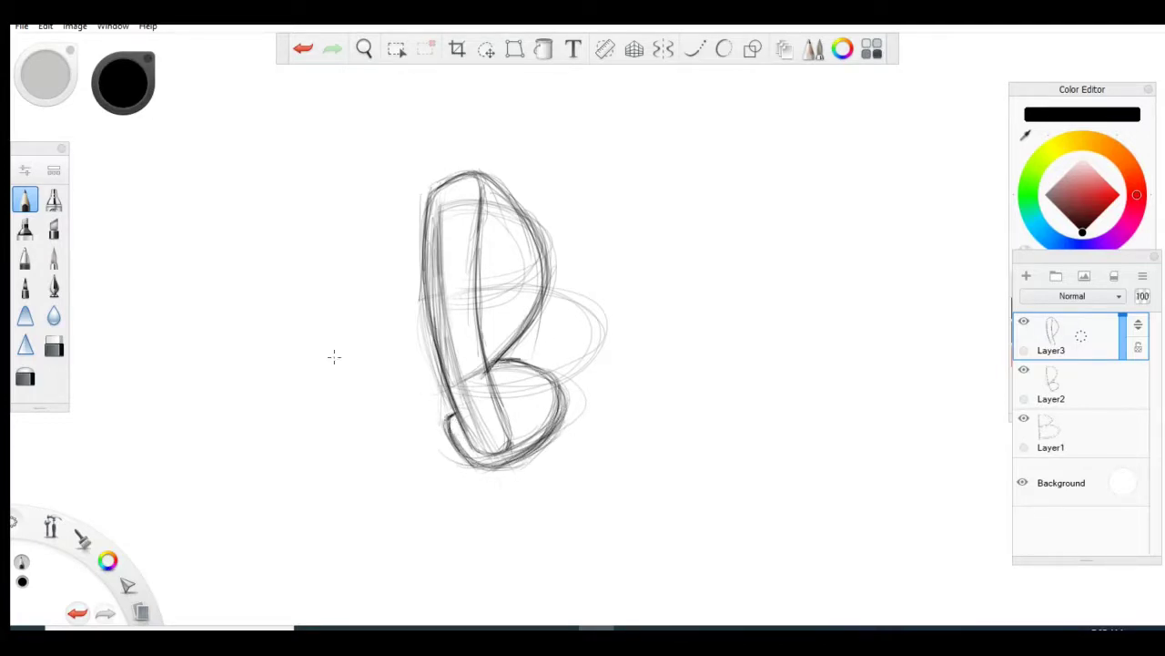
Step: Darken the stem's outer edge and rounded cap, undoing the stray stroke inside the upper bowl
mouse_move(428, 197)
left_mouse_down()
mouse_move(430, 305)
mouse_move(465, 422)
left_mouse_up()
left_click_drag(432, 292, 473, 441)
left_click_drag(427, 230, 435, 292)
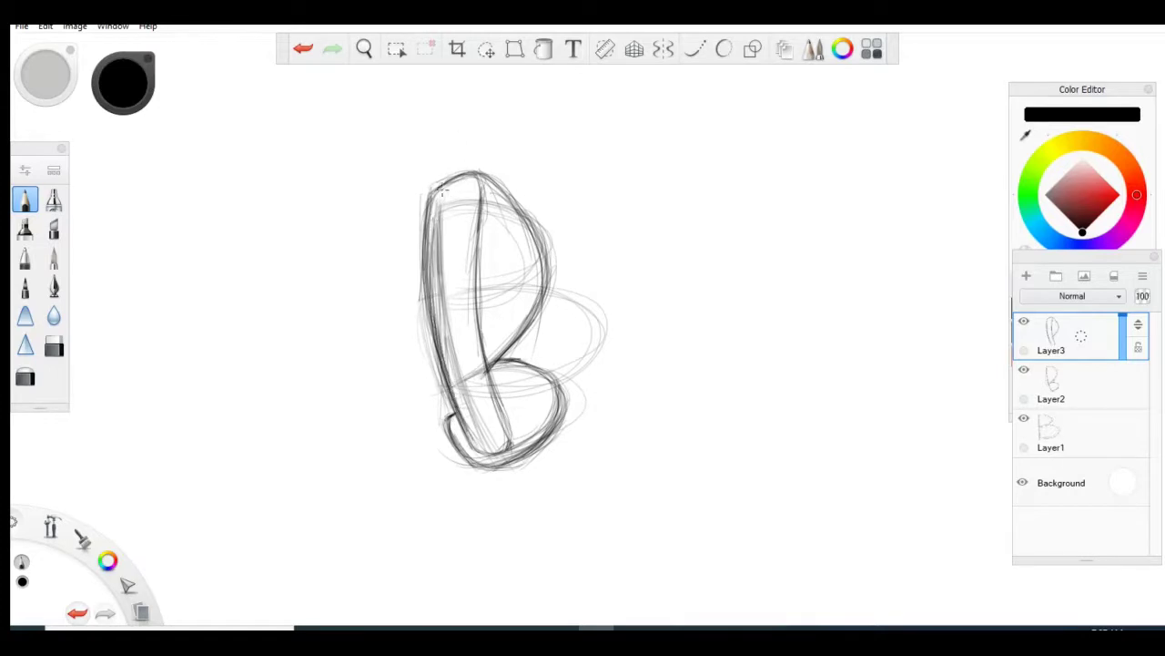
left_click_drag(441, 189, 509, 245)
key("ctrl+z")
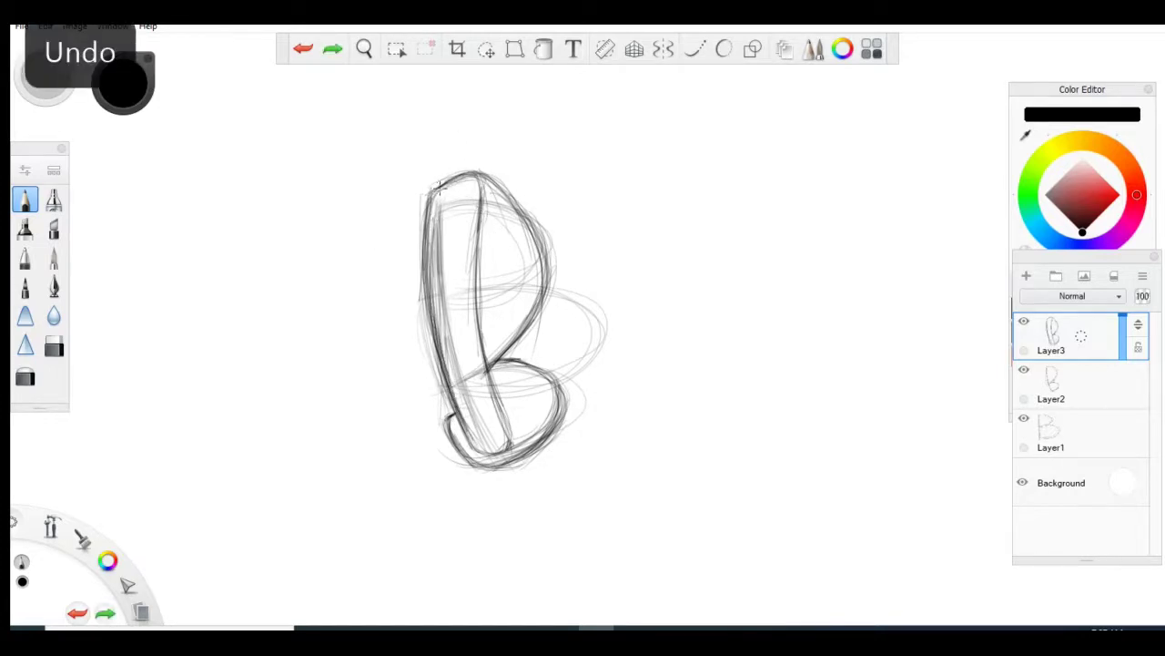
left_click_drag(439, 186, 489, 182)
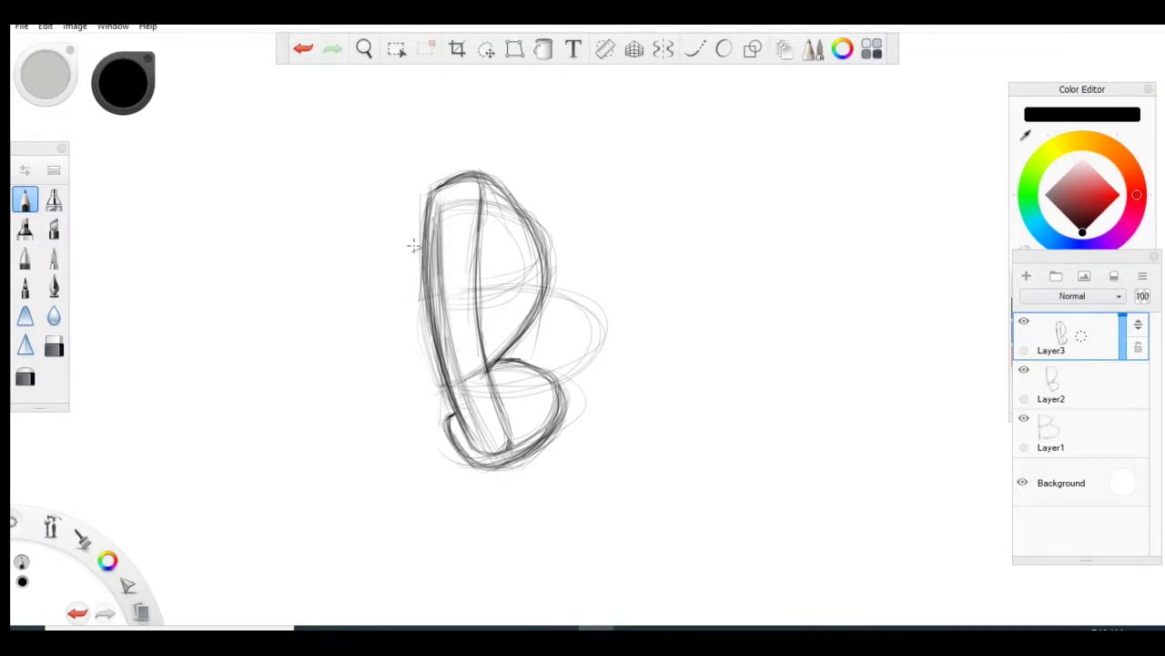
Step: Sketch a narrow side panel along the stem's outer edge and small counters in both bowls
mouse_move(413, 246)
left_mouse_down()
mouse_move(430, 382)
mouse_move(408, 265)
mouse_move(432, 377)
mouse_move(418, 250)
mouse_move(412, 346)
mouse_move(428, 376)
left_mouse_up()
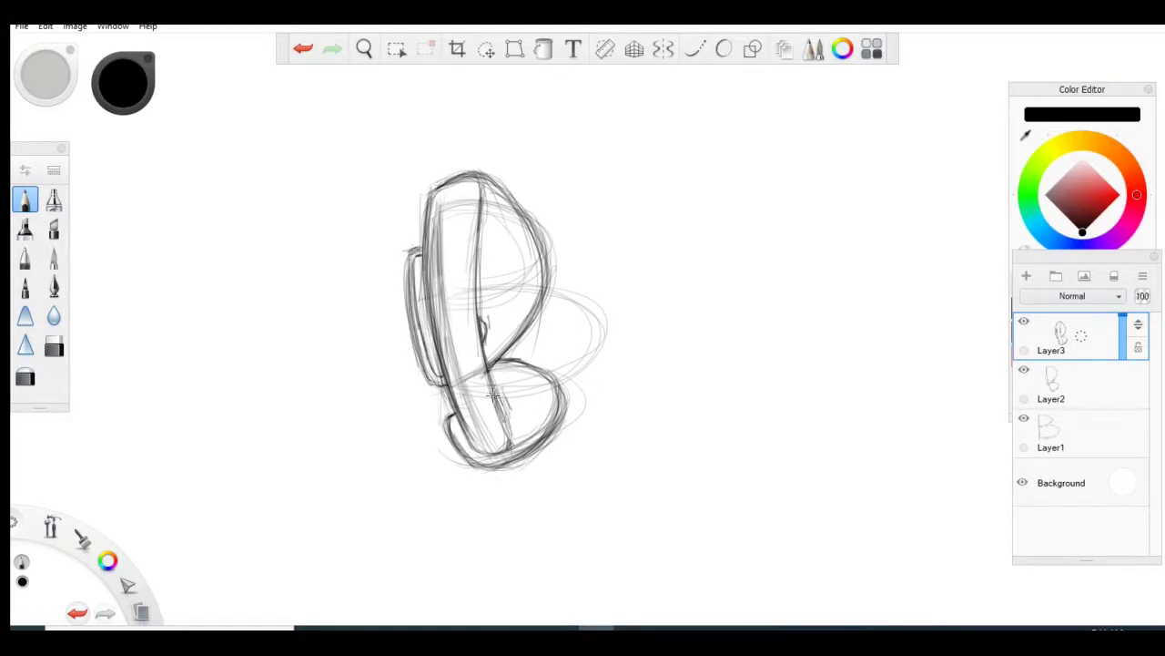
mouse_move(493, 393)
left_mouse_down()
mouse_move(504, 419)
mouse_move(497, 397)
mouse_move(513, 390)
left_mouse_up()
left_click_drag(470, 173, 436, 191)
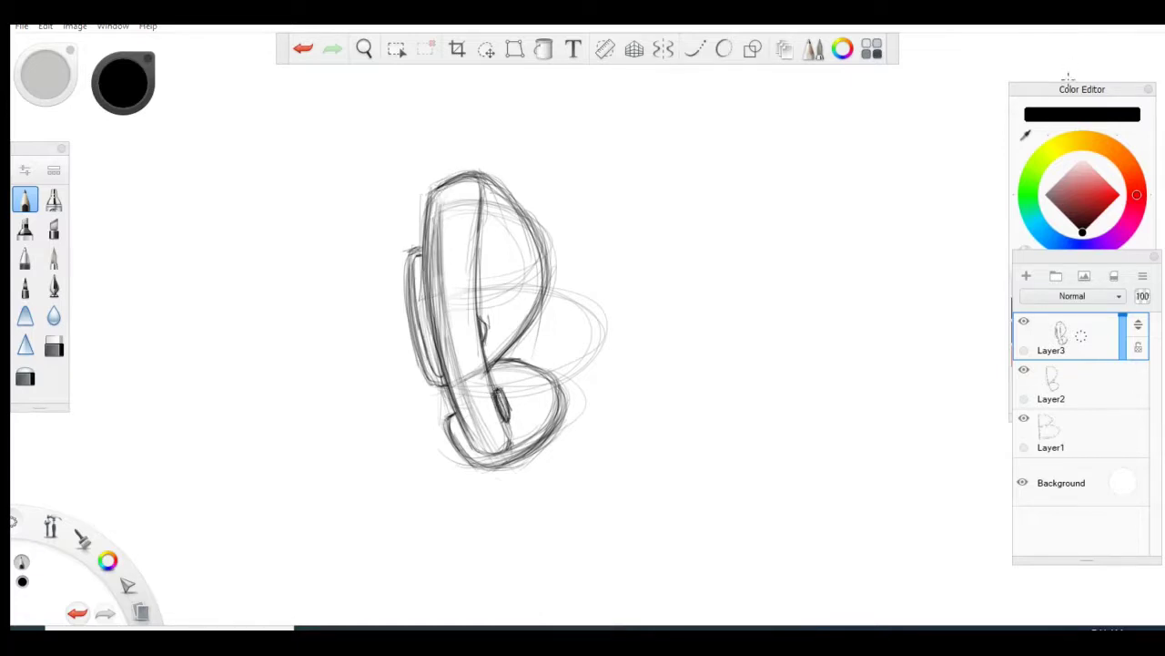
Step: Add a layer for inking, fade Layer2 and Layer1 to opacity 0, and set Layer3's opacity to 53
left_click(1025, 278)
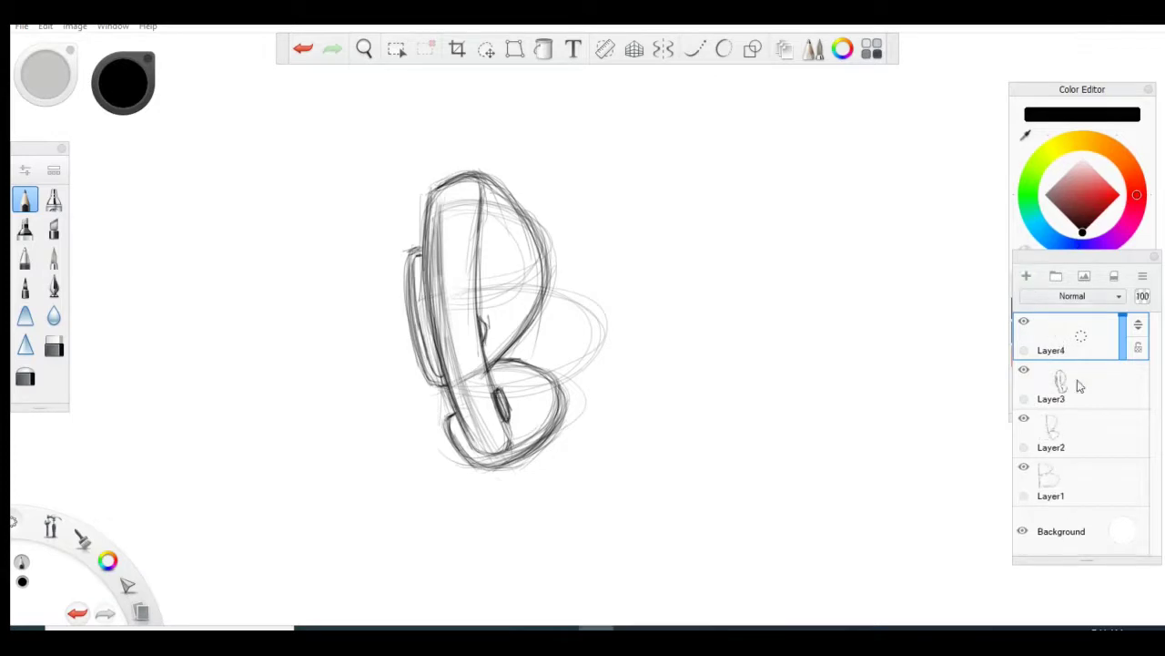
left_click(1081, 383)
left_click(1113, 437)
left_click_drag(1123, 435, 1124, 505)
left_click(1124, 482)
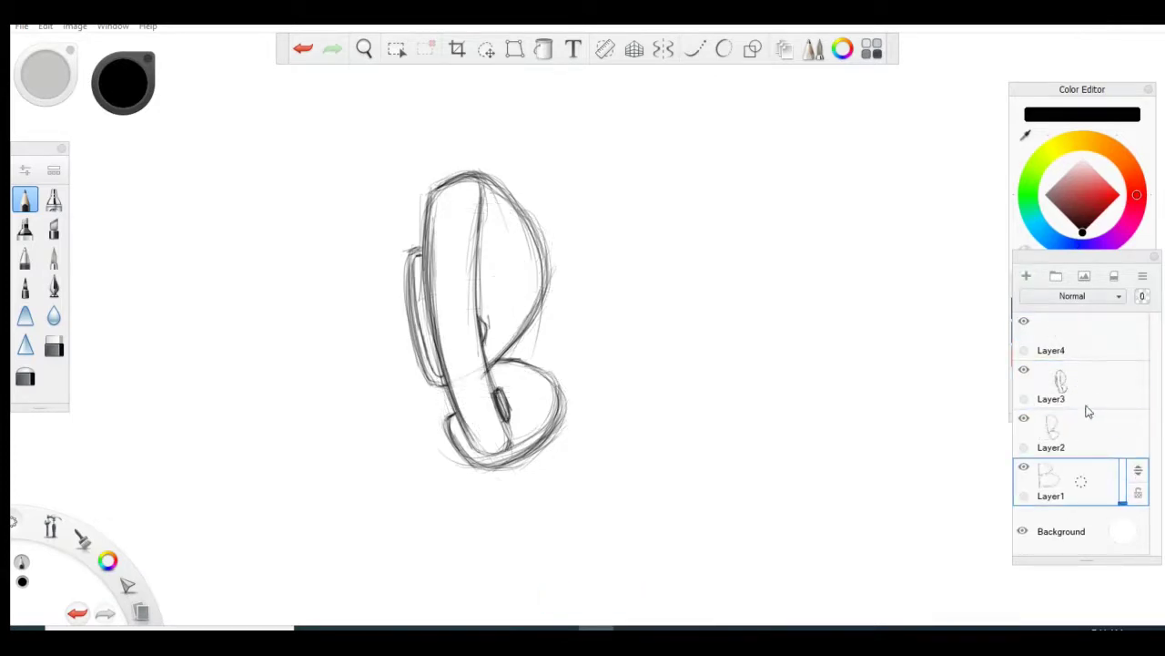
left_click(1092, 385)
left_click_drag(1122, 367, 1123, 383)
Step: Switch to the inking pen with Steady Stroke enabled and make Layer4 the active layer
left_click(54, 258)
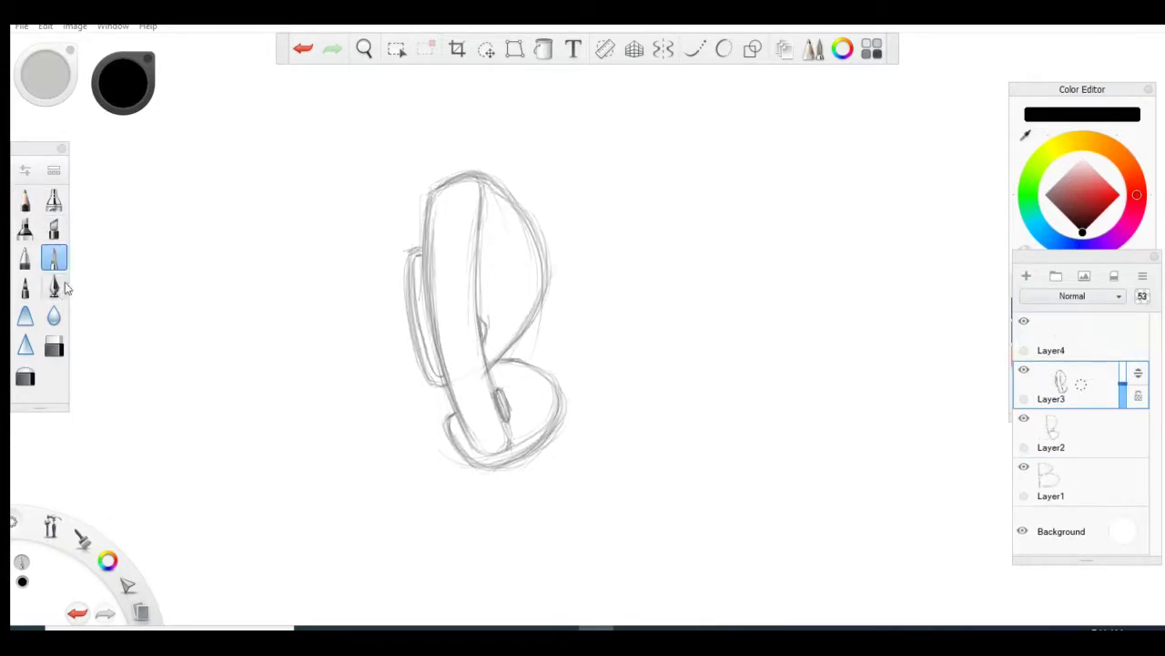
left_click(54, 286)
left_click(718, 52)
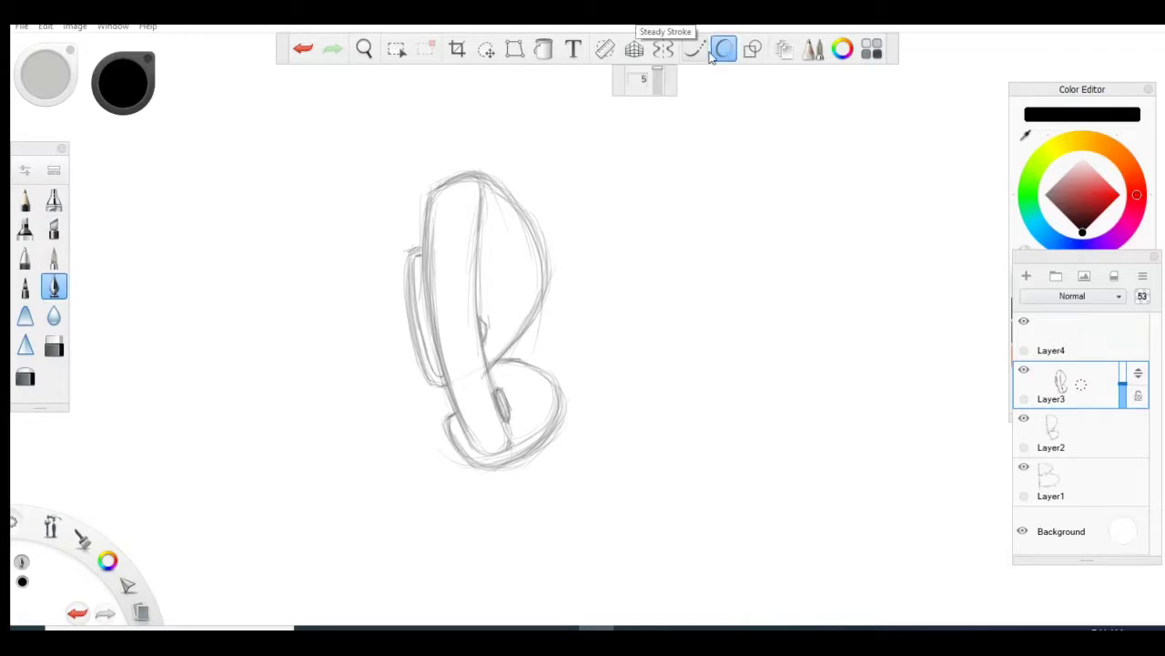
left_click_drag(430, 194, 425, 232)
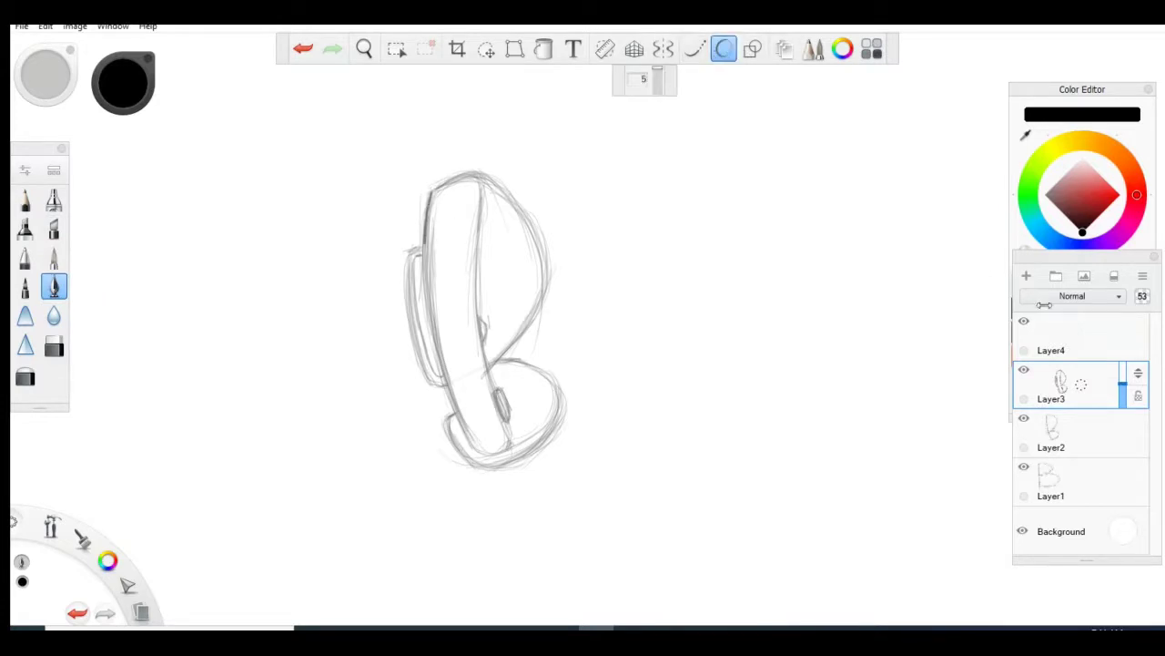
left_click(1060, 335)
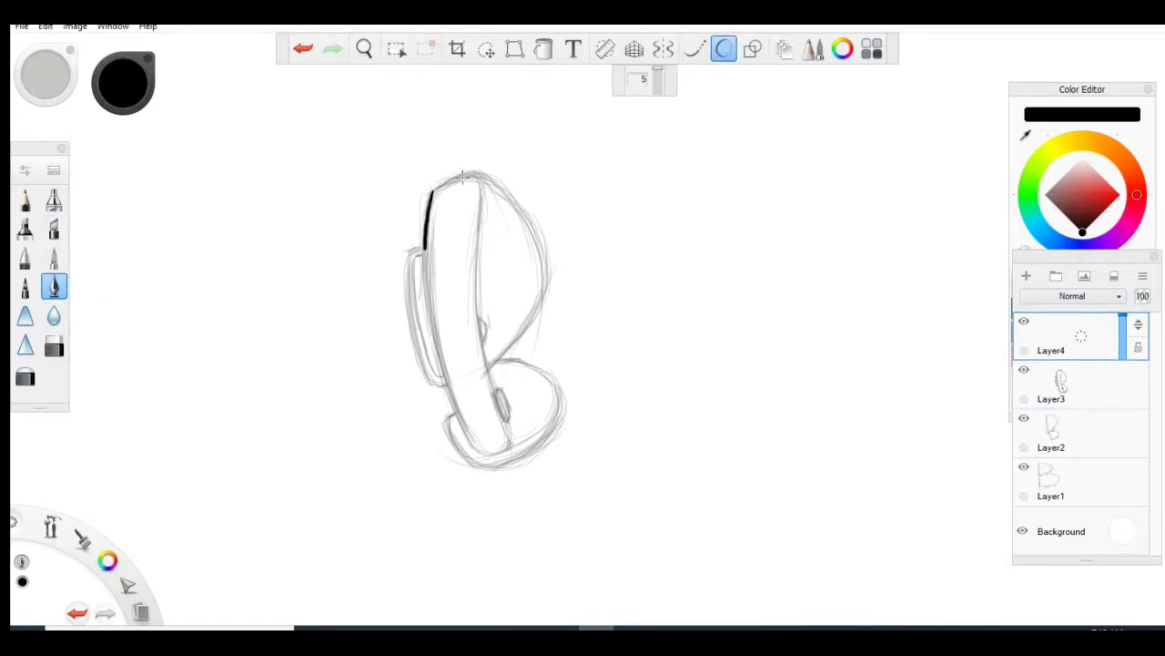
Step: Ink the B's outer contour in black, including both bowls, the foot curl and the side panel
mouse_move(431, 191)
left_mouse_down()
mouse_move(536, 228)
mouse_move(547, 293)
mouse_move(492, 365)
mouse_move(551, 380)
mouse_move(533, 451)
mouse_move(469, 468)
mouse_move(459, 409)
left_mouse_up()
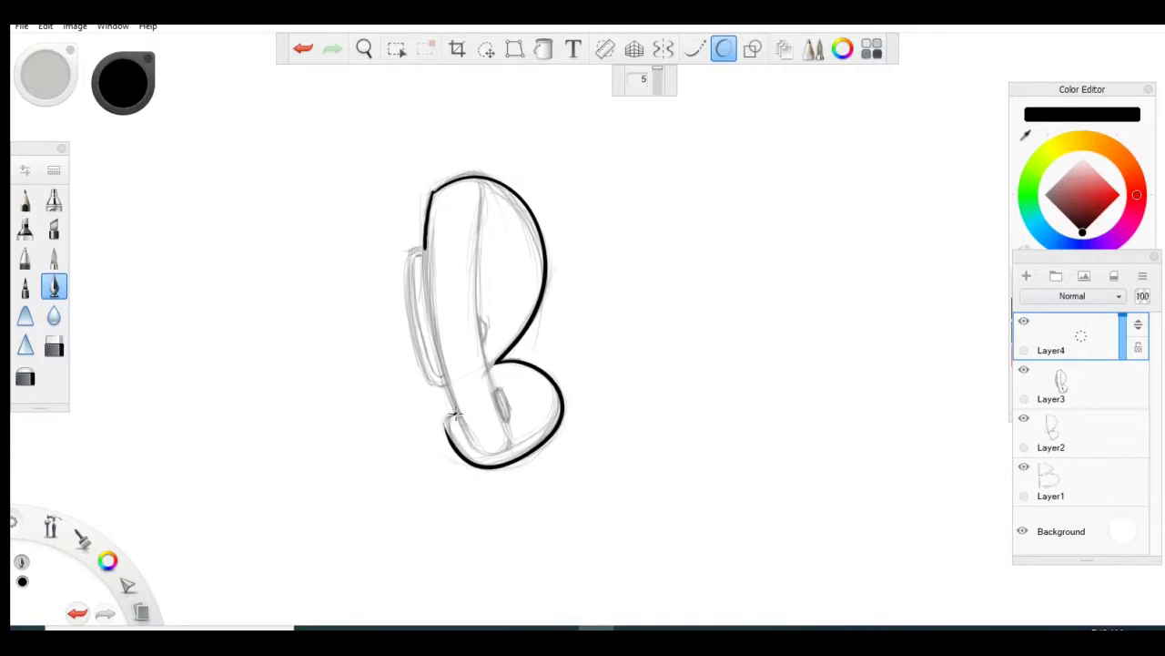
mouse_move(413, 249)
left_mouse_down()
mouse_move(419, 347)
mouse_move(437, 383)
left_mouse_up()
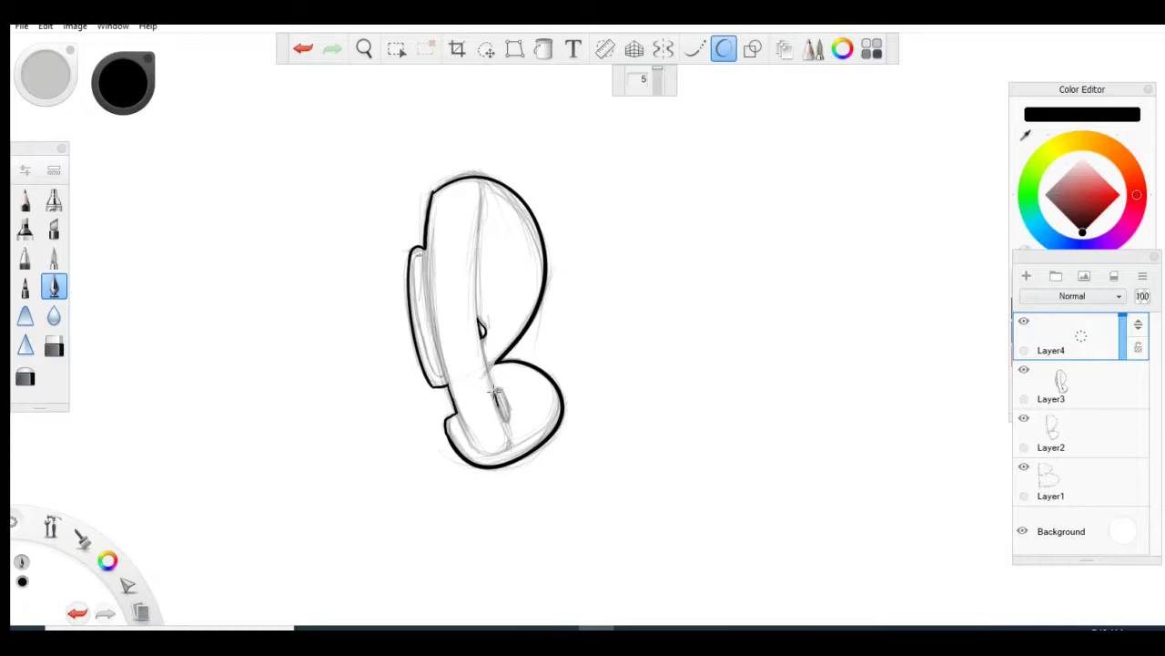
Step: Ink the small teardrop counter in the lower bowl, undoing and redrawing unsatisfactory strokes
left_click_drag(496, 395, 500, 411)
key("ctrl+z")
left_click_drag(497, 393, 501, 411)
key("ctrl+z")
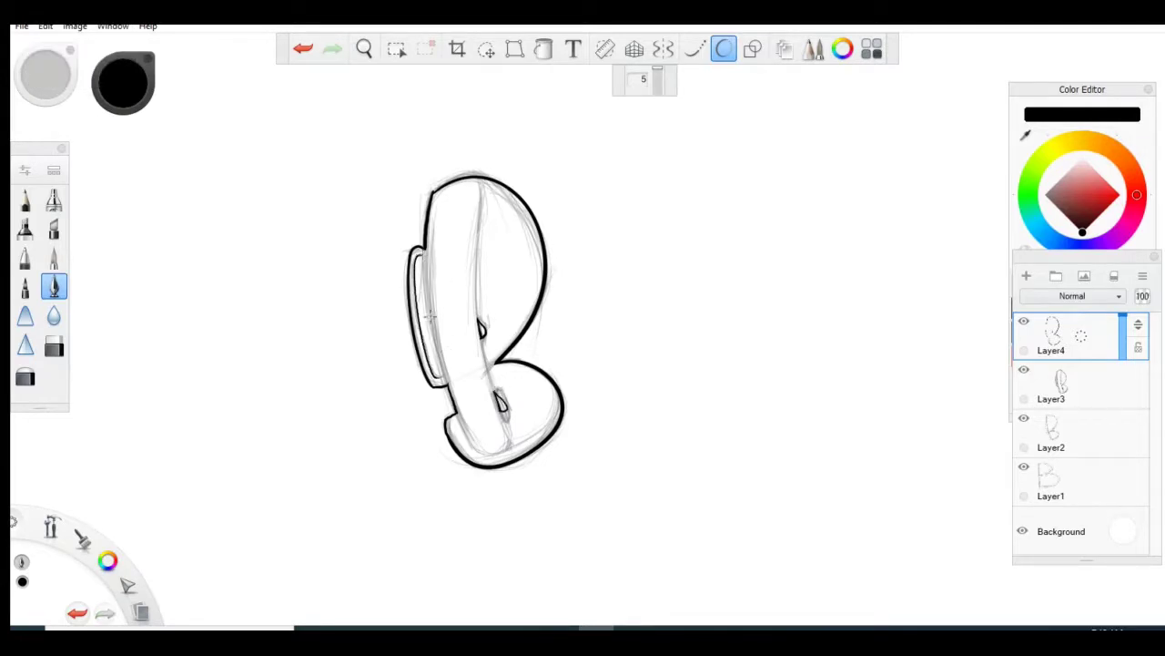
Step: Ink the side panel's inner edge along the stem, undoing and redrawing the stroke
left_click_drag(423, 262, 444, 377)
key("ctrl+z")
left_click_drag(422, 262, 446, 377)
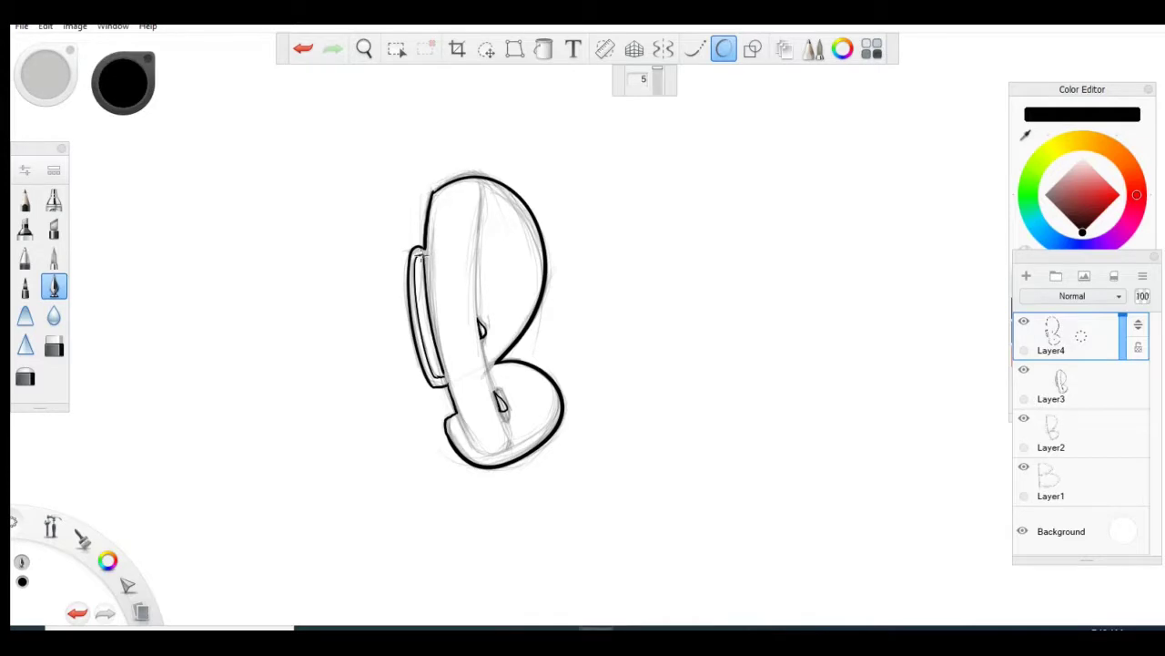
key("ctrl+z")
Step: Reduce the Layer3 sketch's opacity to 0 and make Layer4 active again
left_click(1078, 394)
left_click_drag(1122, 366, 1119, 419)
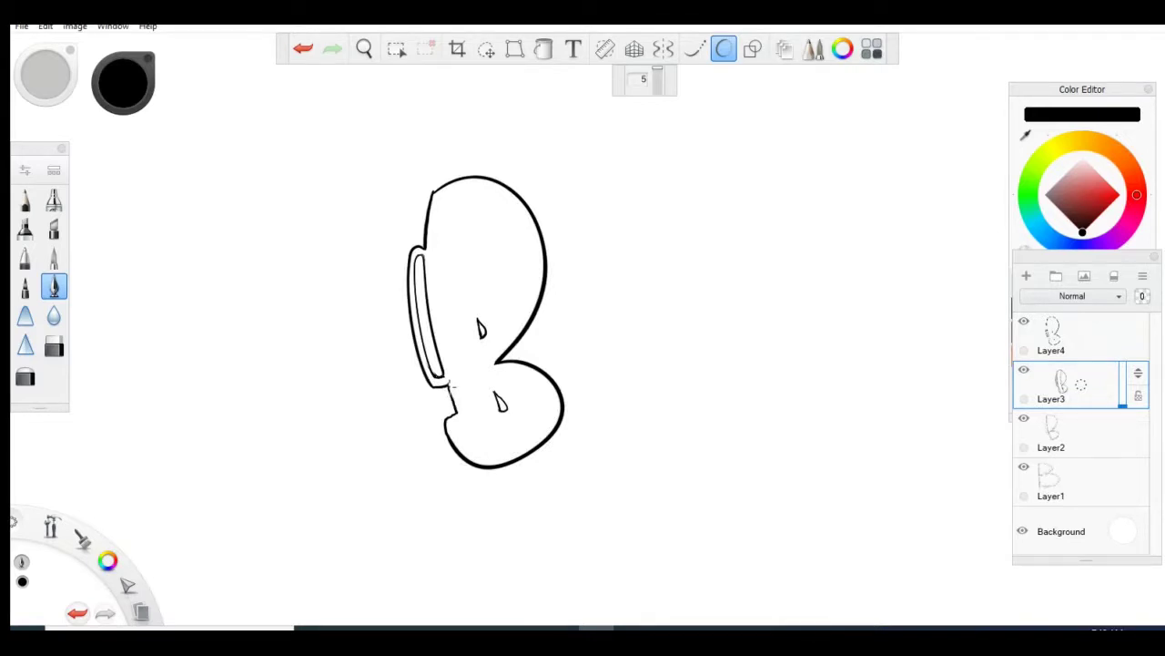
left_click(1065, 335)
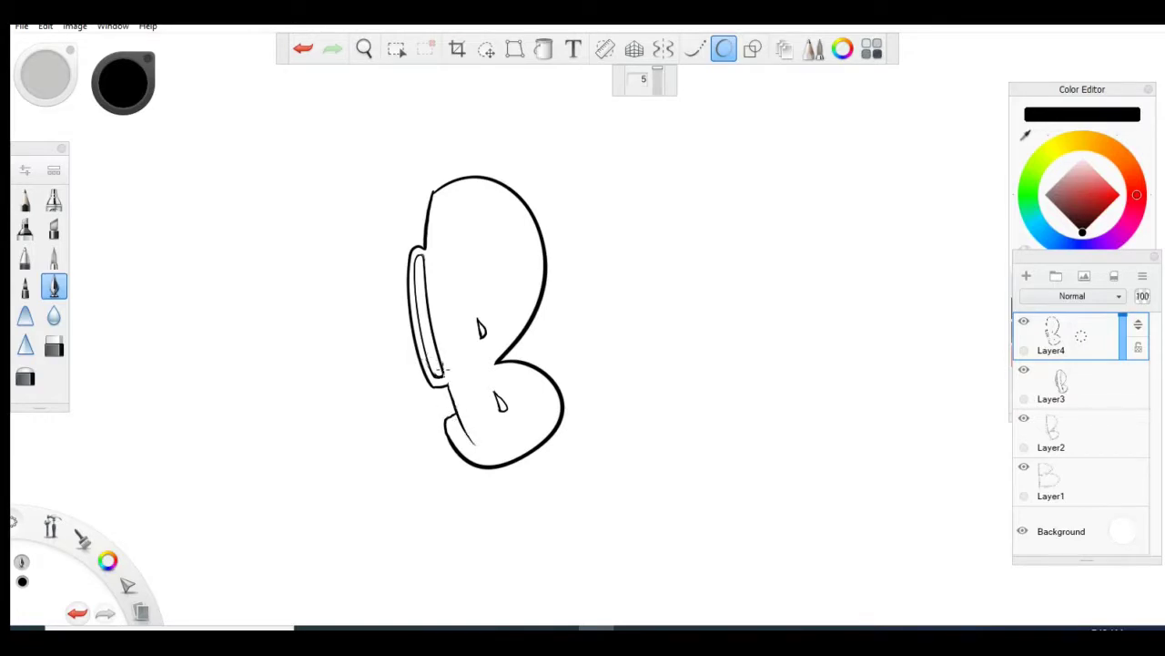
Step: Erase the lower end of the side panel's inner outline and reduce the Hard Eraser's size
key("e")
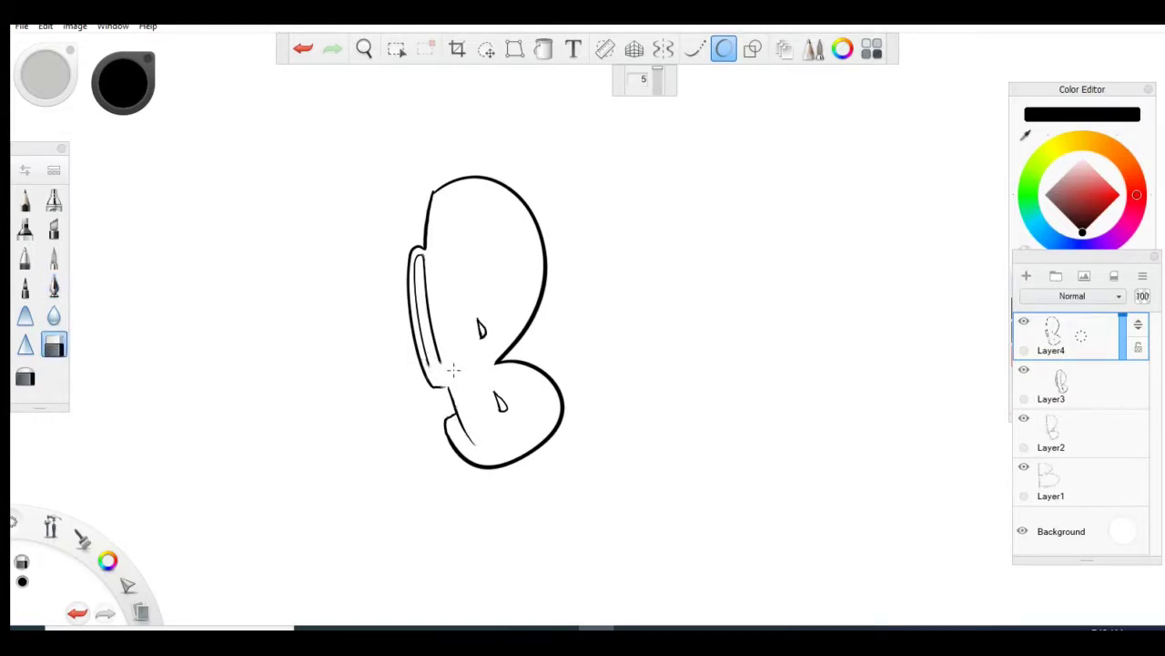
left_click_drag(453, 369, 432, 367)
left_click(26, 170)
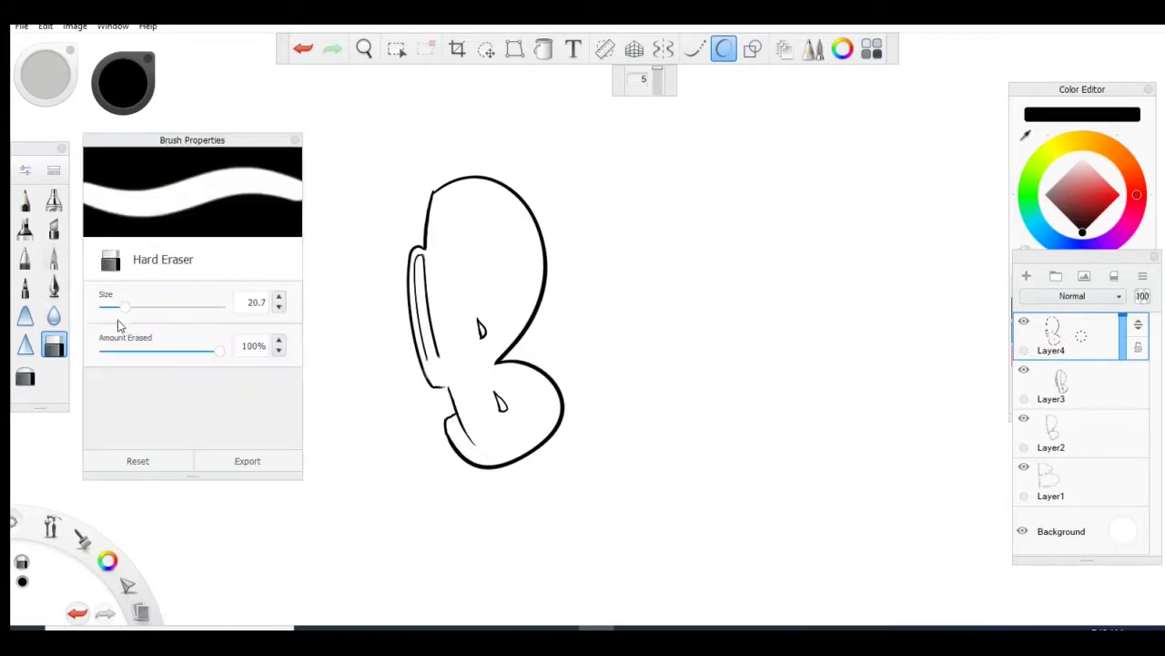
left_click_drag(124, 307, 106, 307)
Step: Test the resized Hard Eraser on an ink dab in the blank area below the letter
left_click(25, 199)
left_click(54, 286)
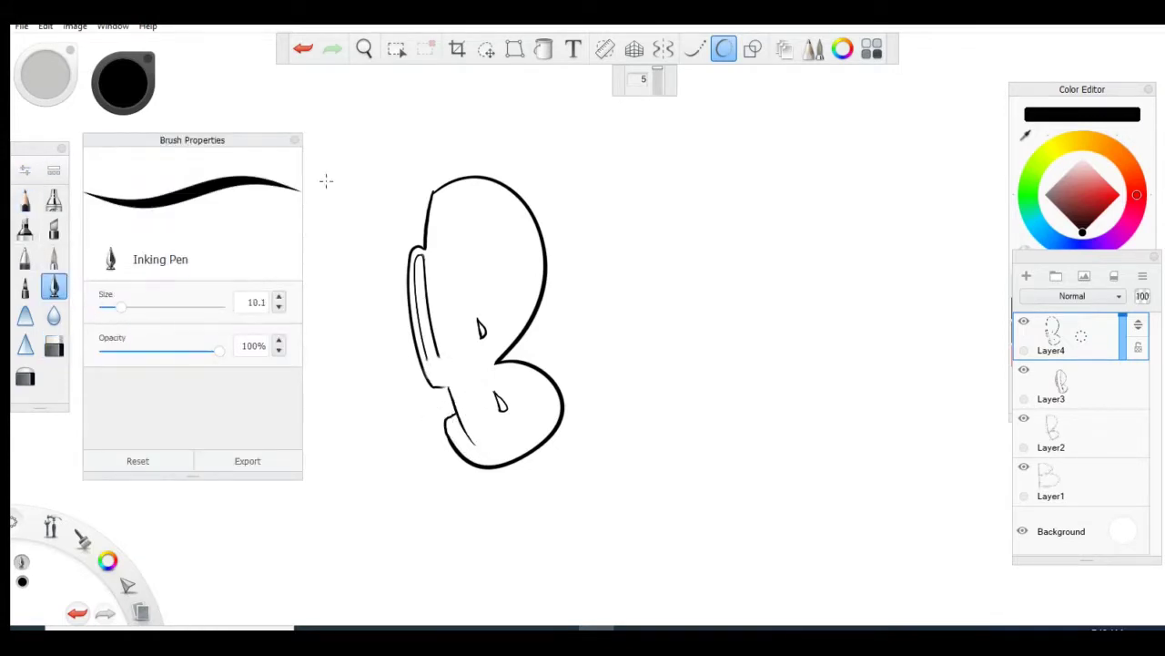
left_click(295, 141)
left_click(54, 345)
left_click_drag(646, 499, 641, 475)
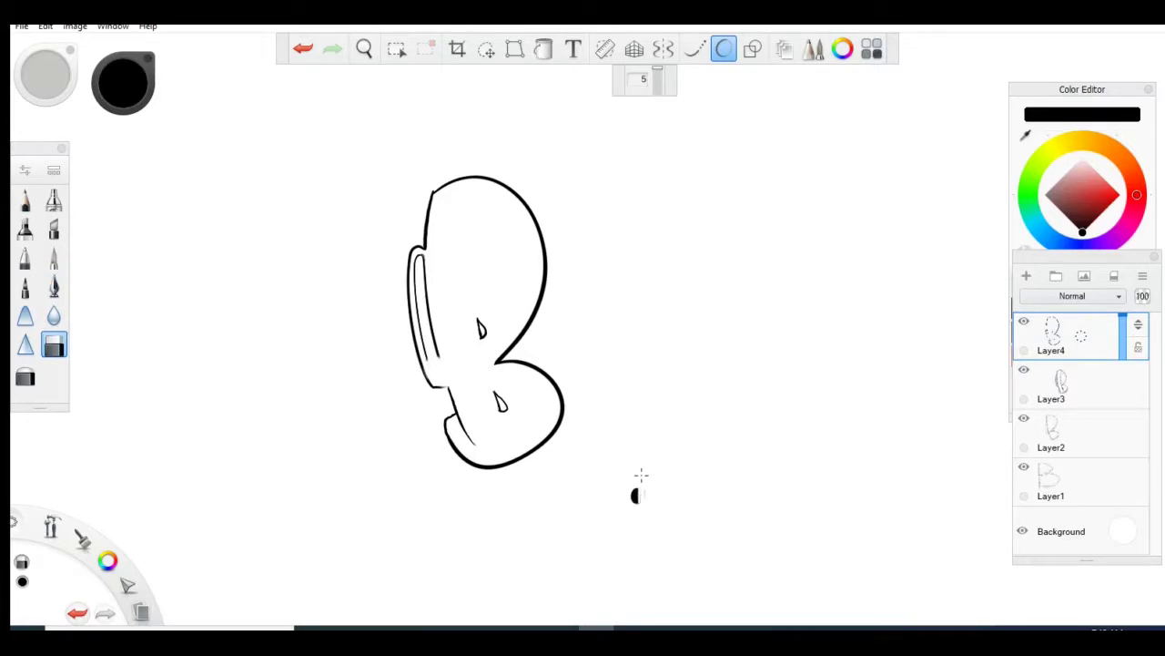
Step: Ink the rounded lower end of the side panel's inner outline, undoing and redrawing unsatisfactory strokes
key("e")
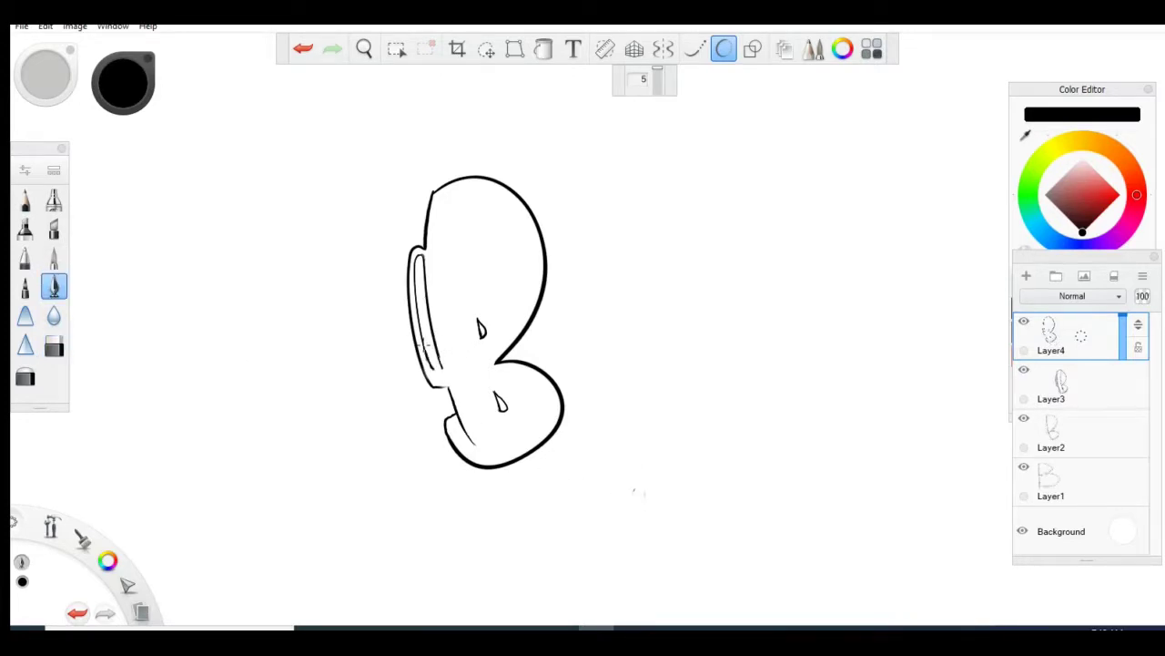
key("ctrl+z")
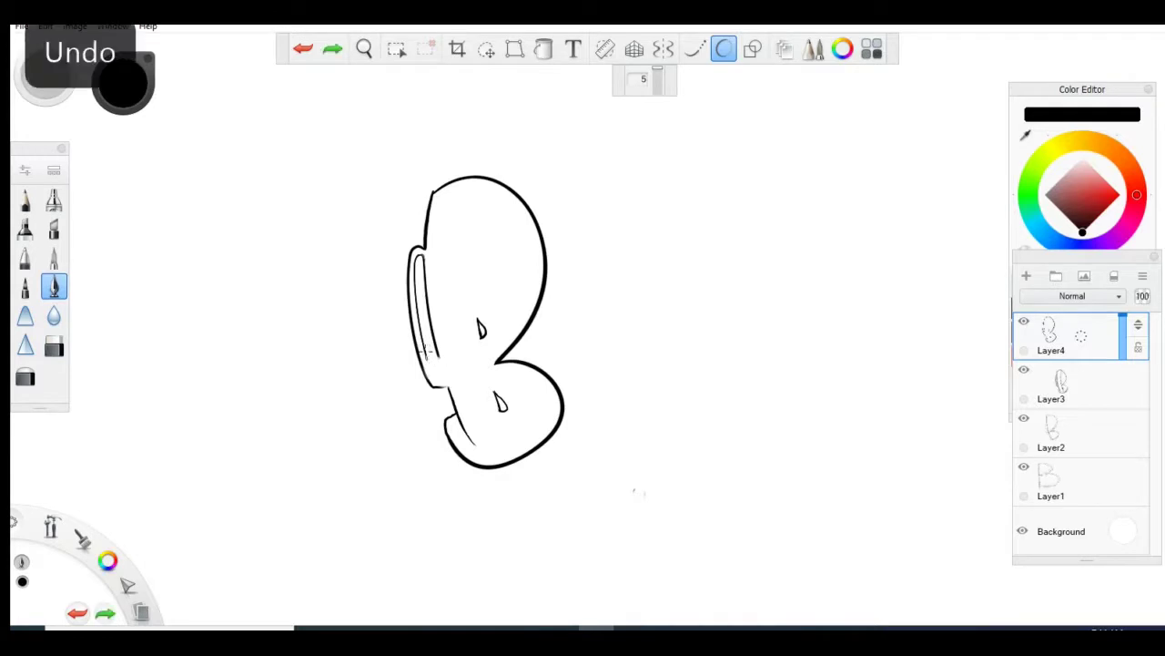
left_click_drag(442, 379, 439, 356)
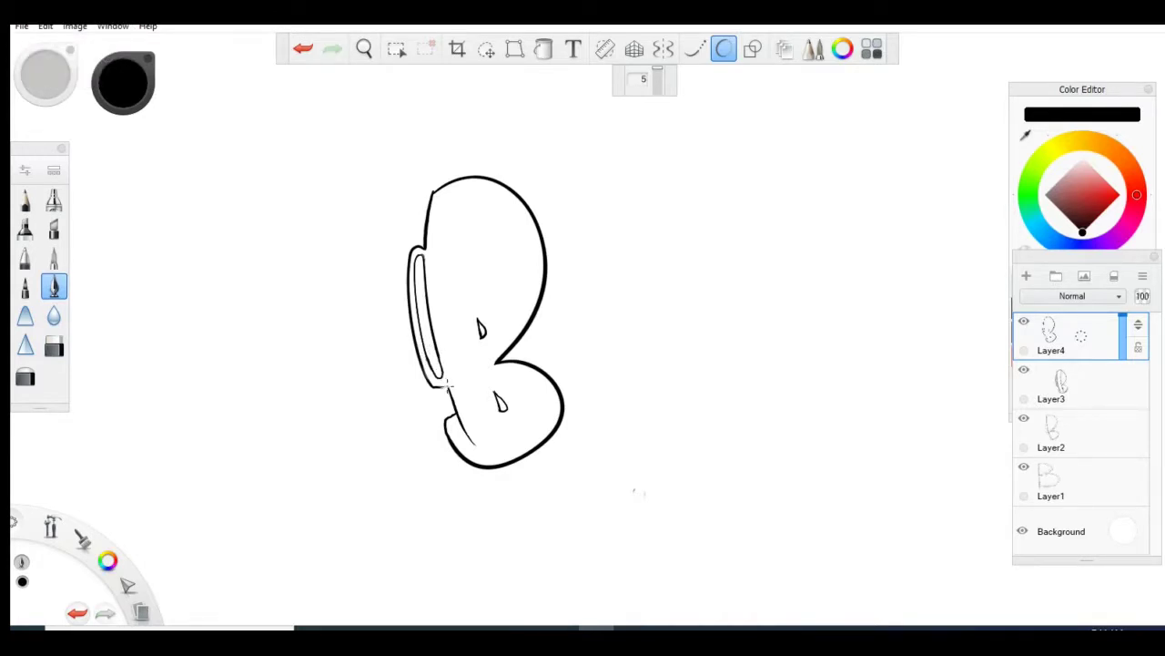
key("ctrl+z")
Step: Ink thin tapered accent lines inside the upper stem, the foot curl and the notch between the bowls, plus a practice stroke beside the letter
left_click_drag(434, 202, 435, 237)
left_click_drag(446, 382, 473, 452)
left_click_drag(719, 299, 703, 322)
left_click_drag(499, 365, 529, 381)
left_click_drag(519, 325, 489, 363)
key("ctrl+z")
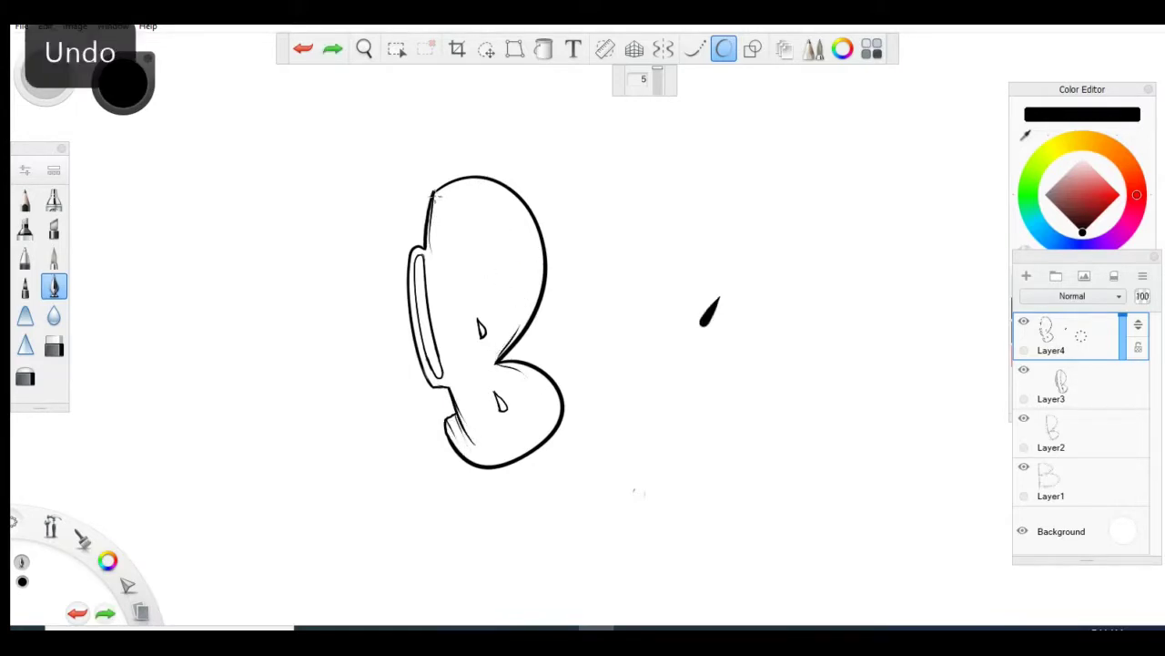
Step: Try an accent line along the upper bowl's top edge, undoing each attempt
mouse_move(435, 193)
left_mouse_down()
mouse_move(481, 177)
mouse_move(510, 194)
left_mouse_up()
key("ctrl+z")
key("ctrl+z")
key("ctrl+z")
left_click_drag(435, 192, 497, 195)
key("ctrl+z")
key("ctrl+z")
key("ctrl+z")
Step: Erase the thick practice stroke from the blank area beside the letter
left_click(53, 344)
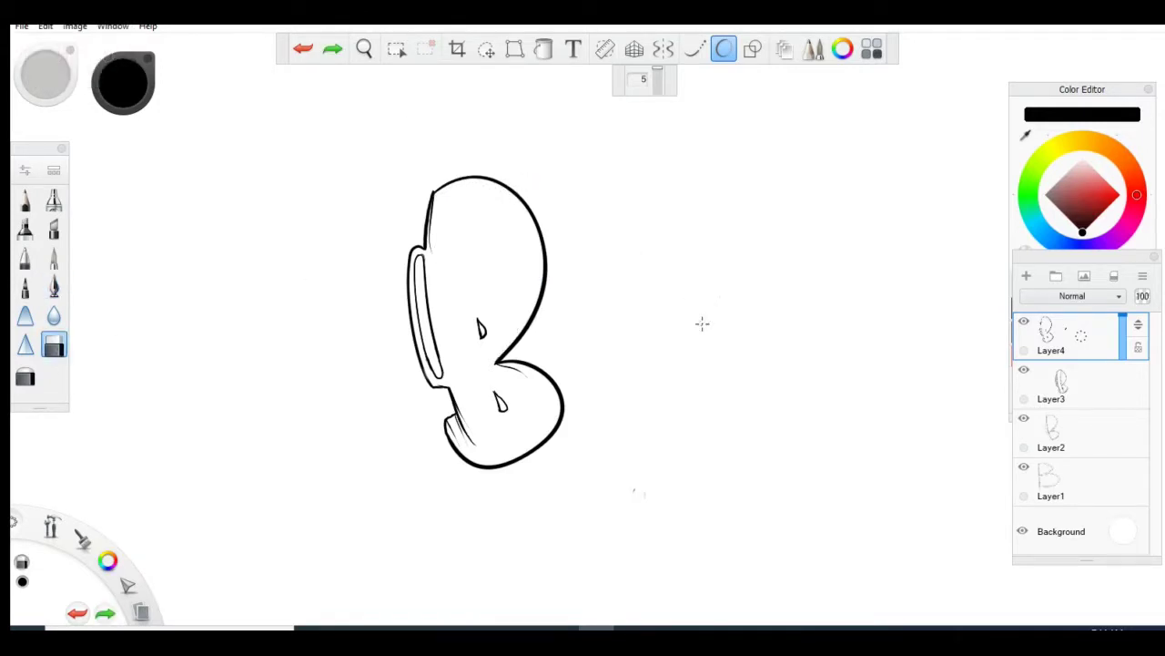
left_click_drag(701, 323, 538, 195)
Step: Ink thin accent lines along the upper bowl's top, the side panel's lower end, the upper teardrop and the notch, undoing the stray dash beside the letter
left_click(53, 287)
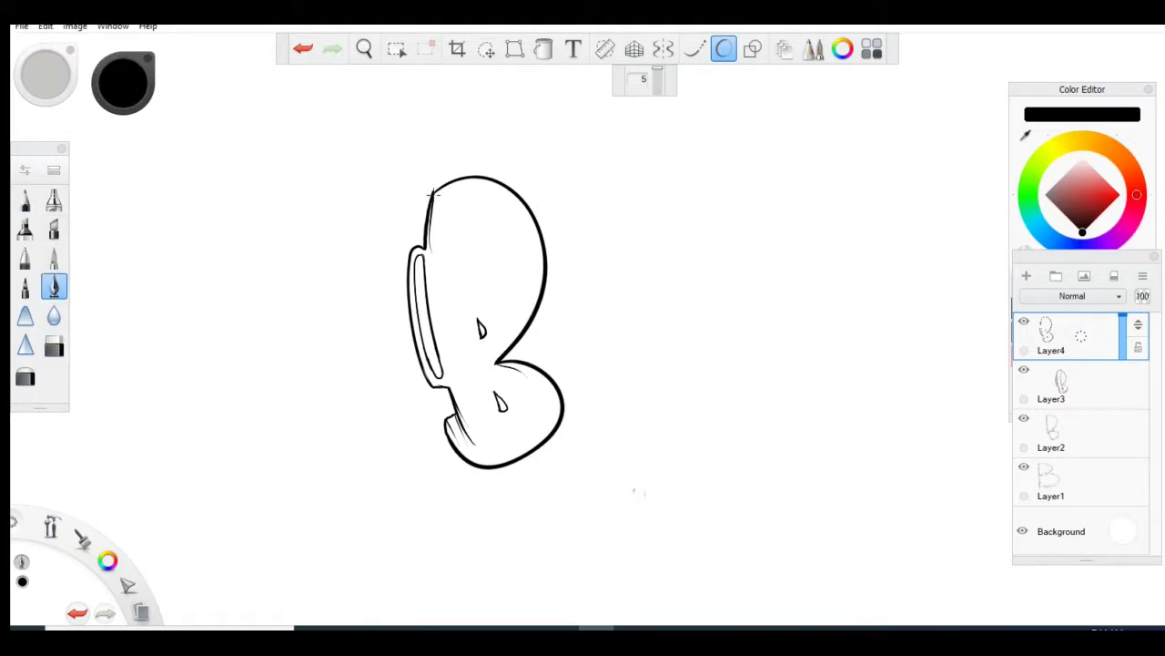
left_click_drag(435, 193, 434, 193)
left_click_drag(442, 374, 439, 337)
mouse_move(496, 363)
left_mouse_down()
mouse_move(523, 320)
mouse_move(475, 344)
mouse_move(433, 340)
left_mouse_up()
key("ctrl+z")
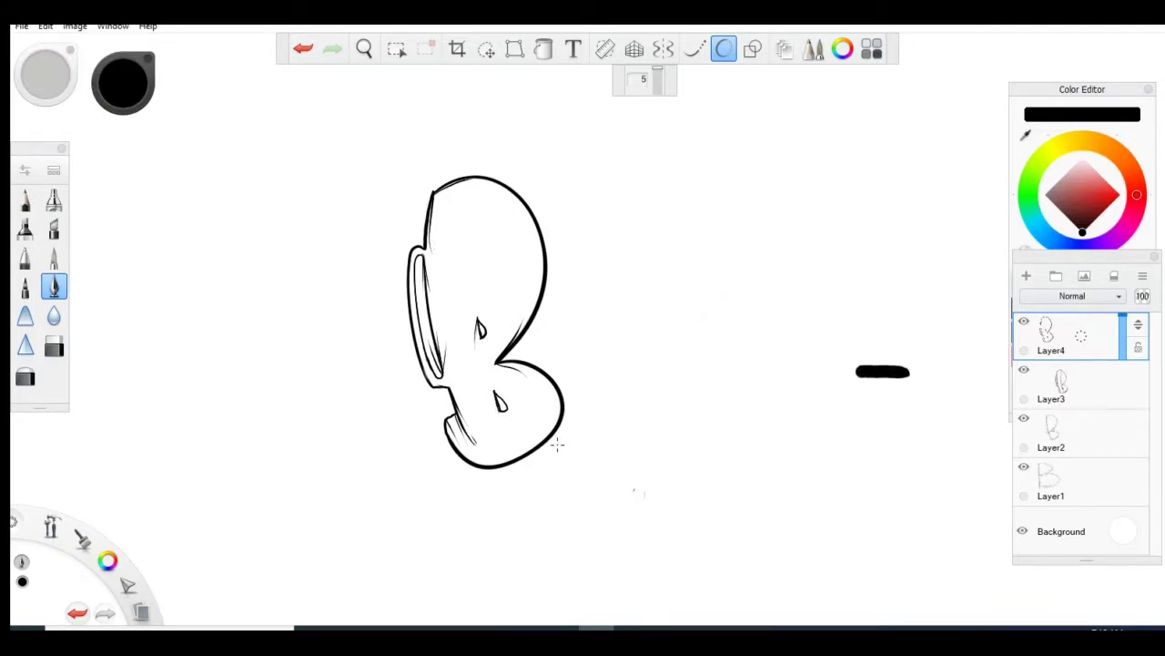
key("ctrl+z")
scroll(557, 444, "down", 3)
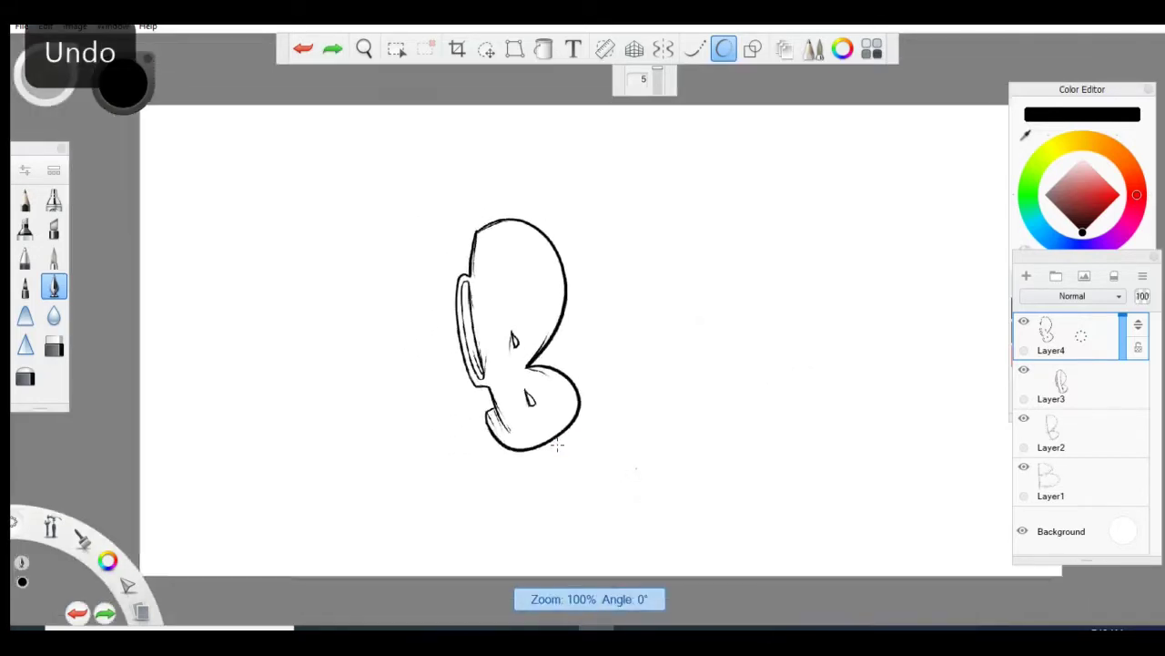